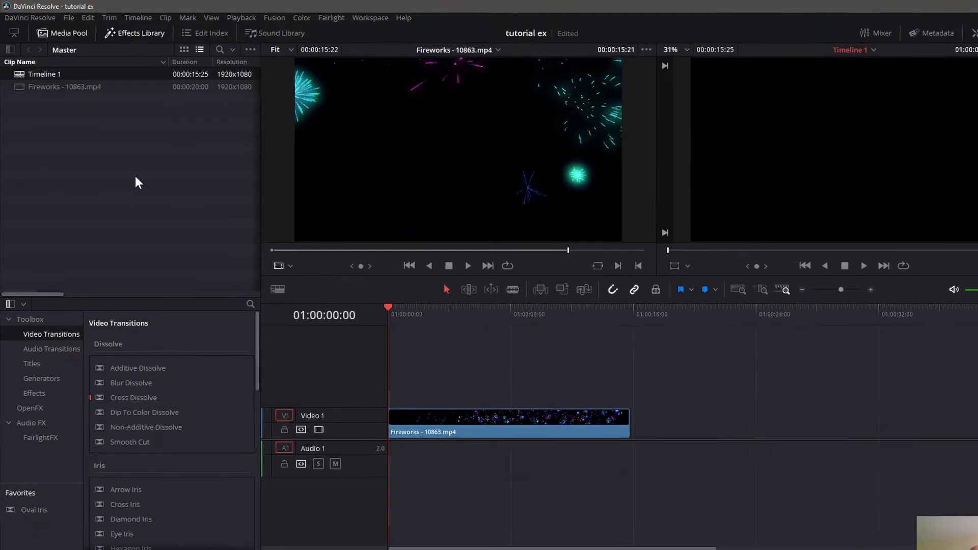
- Create a new Fusion composition clip named Fusion Composition 1 with a duration of 10 seconds
right_click(136, 174)
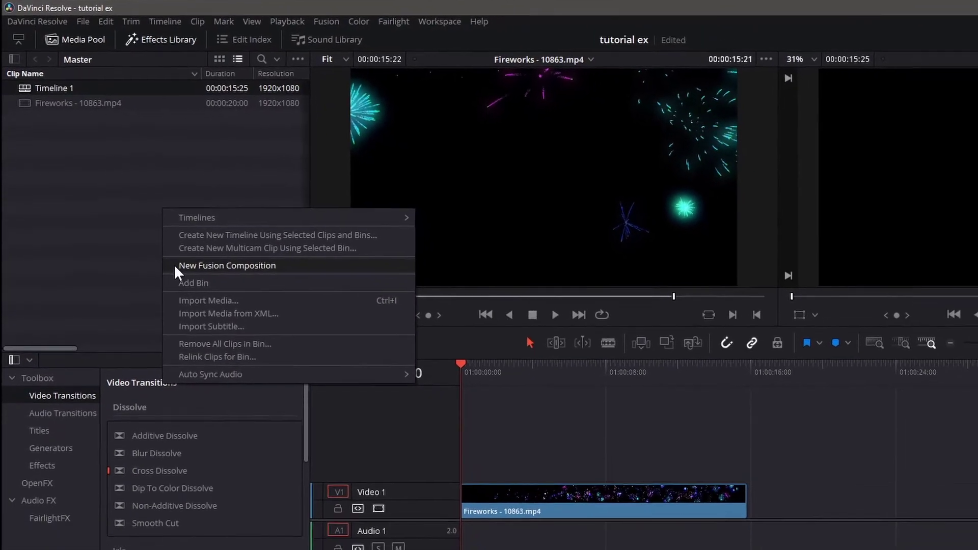
click(175, 267)
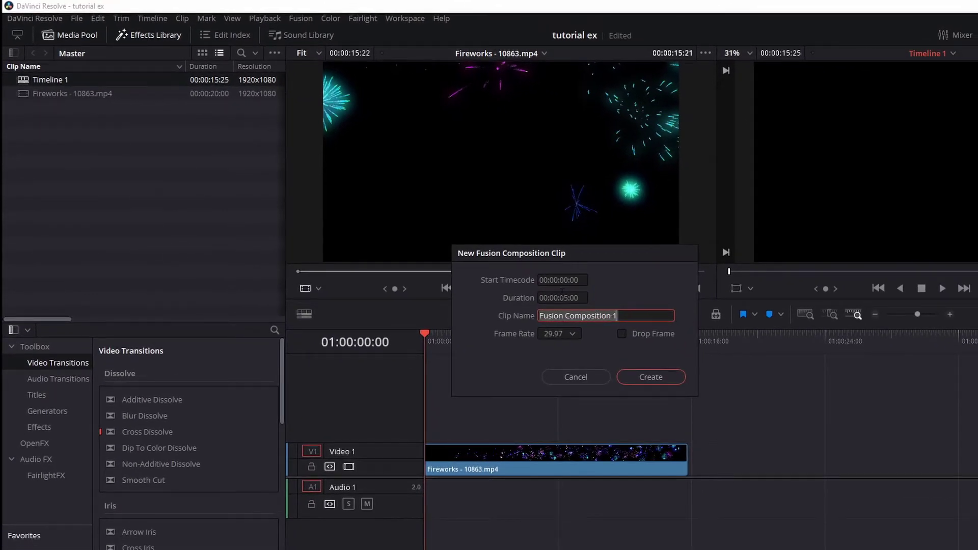
click(559, 298)
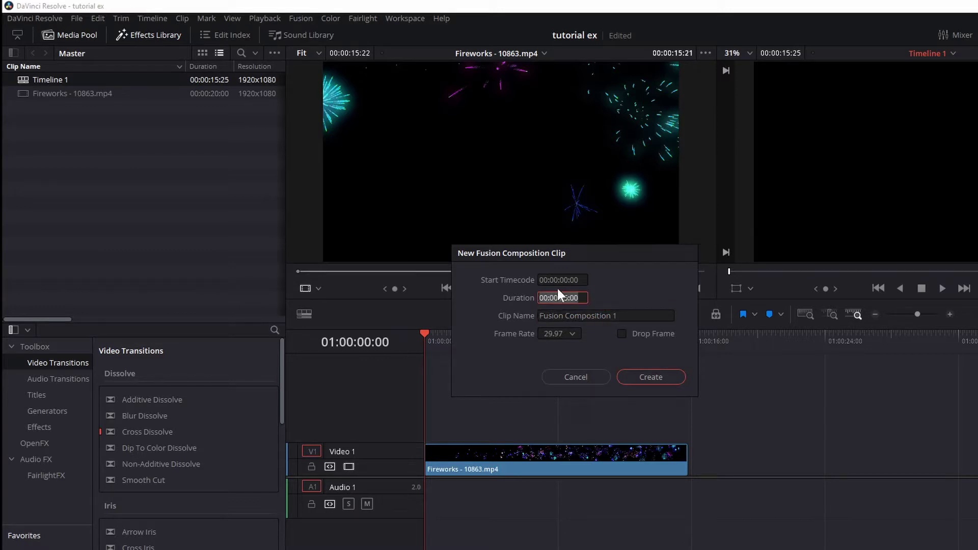
text(10:00)
click(637, 377)
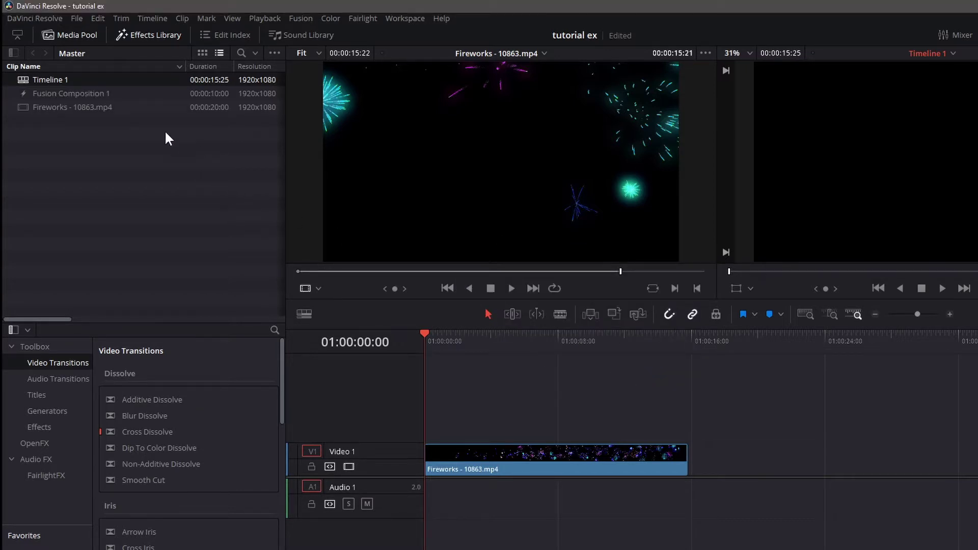
- Place Fusion Composition 1 on a new video track above the fireworks clip and trim the fireworks clip's end to about 12:20
drag(70, 89, 445, 409)
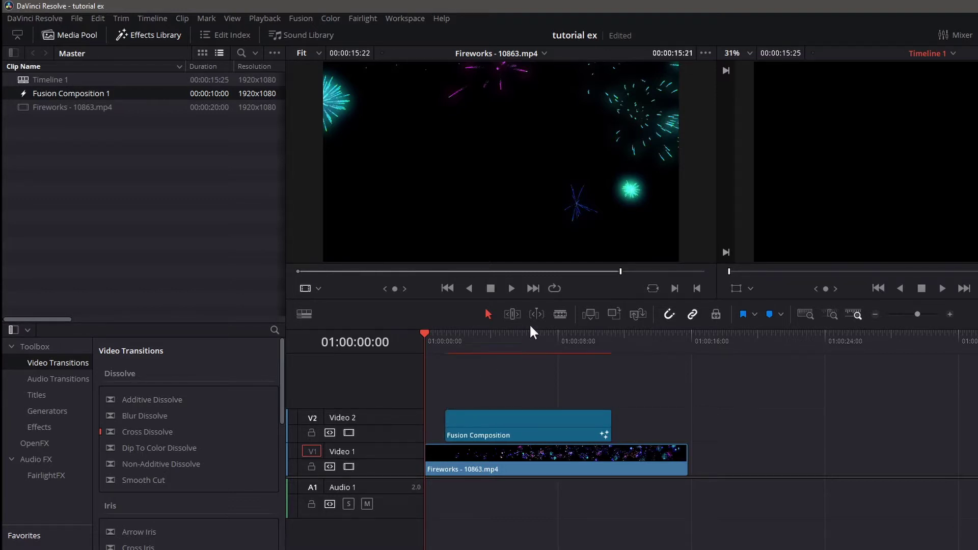
click(539, 339)
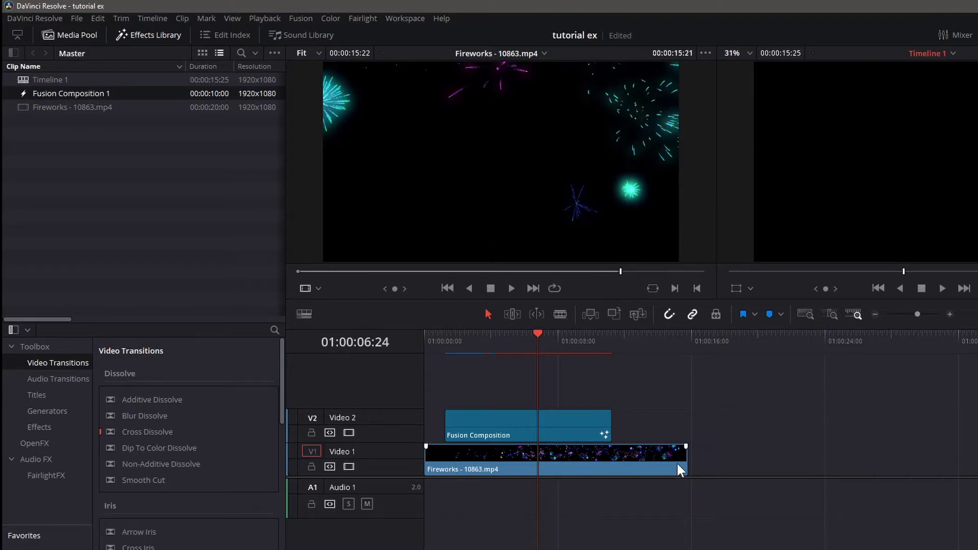
drag(689, 465, 635, 464)
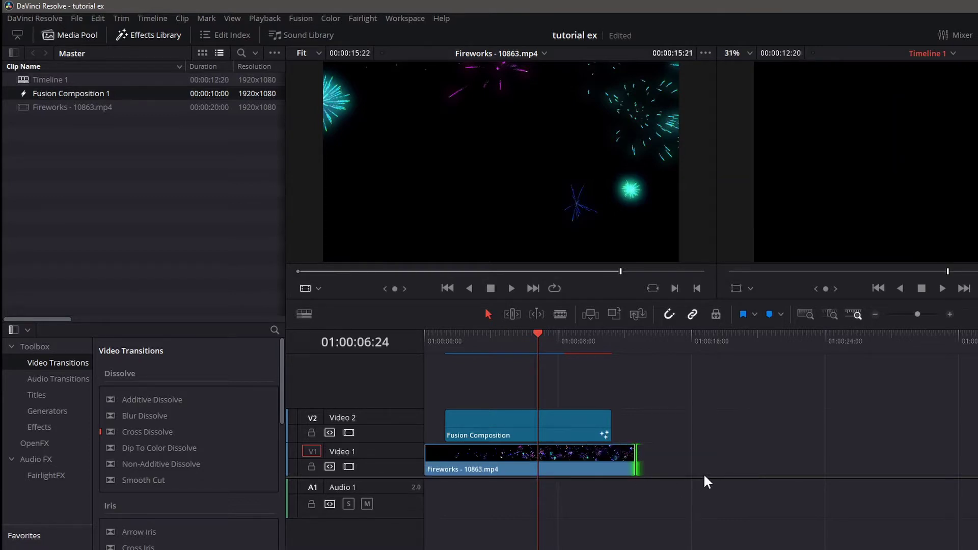
- Open the timeline's Fusion composition on the Fusion page and move the MediaOut1 node aside to make room before it
click(549, 421)
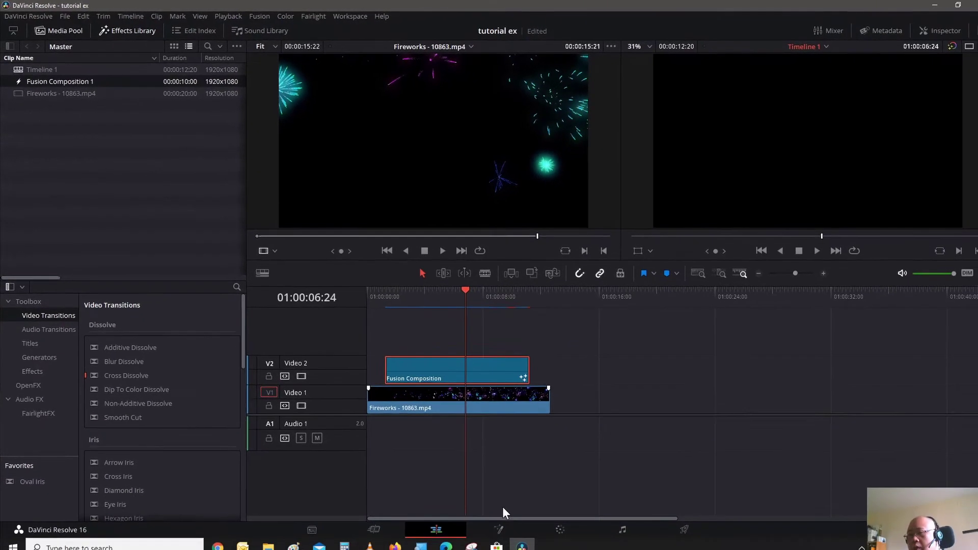
click(498, 533)
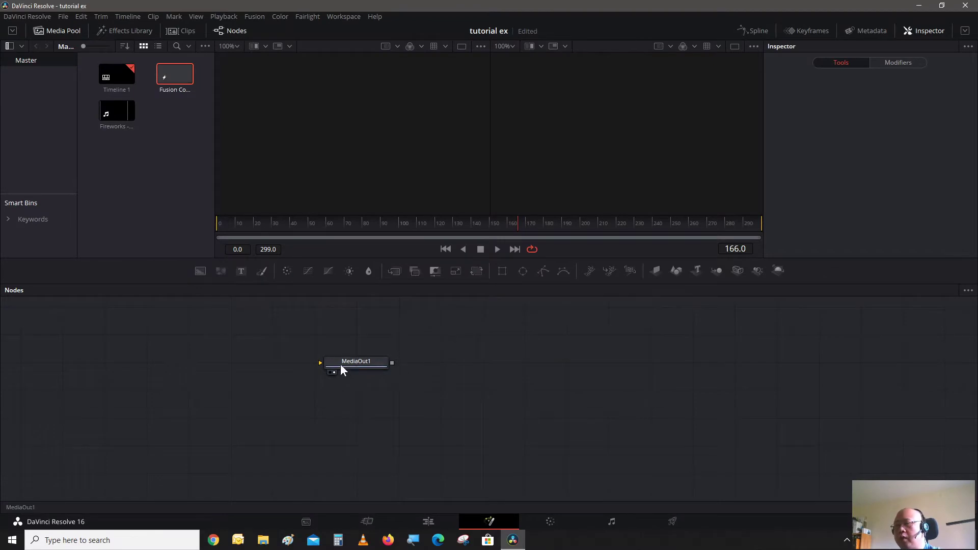
drag(341, 366, 456, 379)
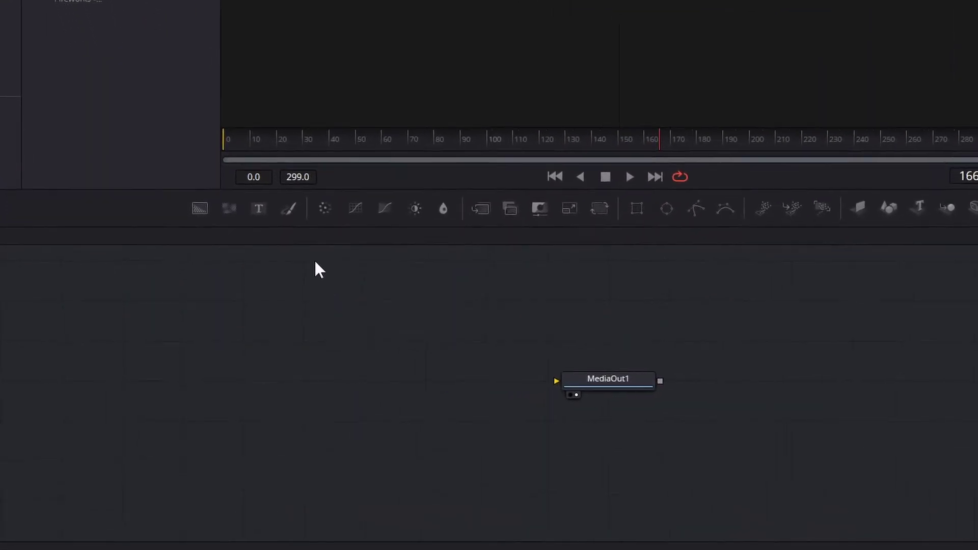
- Add a Text node, place it level with MediaOut1 and connect its output to MediaOut1
click(257, 206)
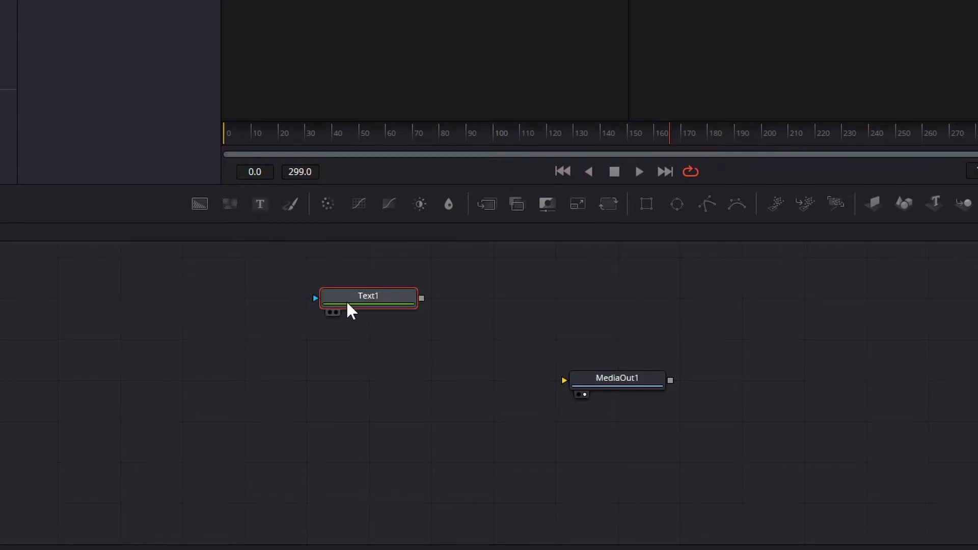
drag(350, 299, 288, 382)
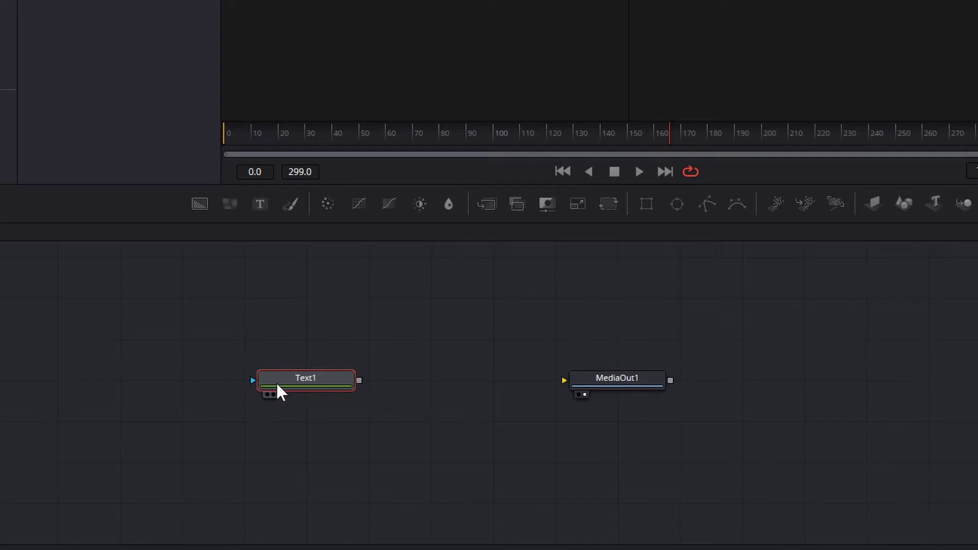
drag(359, 383, 563, 389)
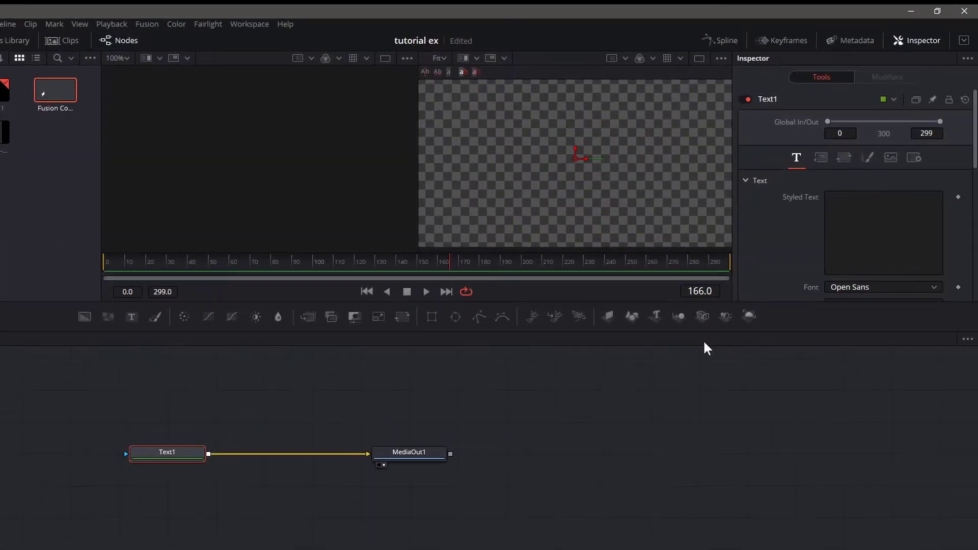
- Enter "Happy July 4" as the styled text of the Text1 node
click(834, 225)
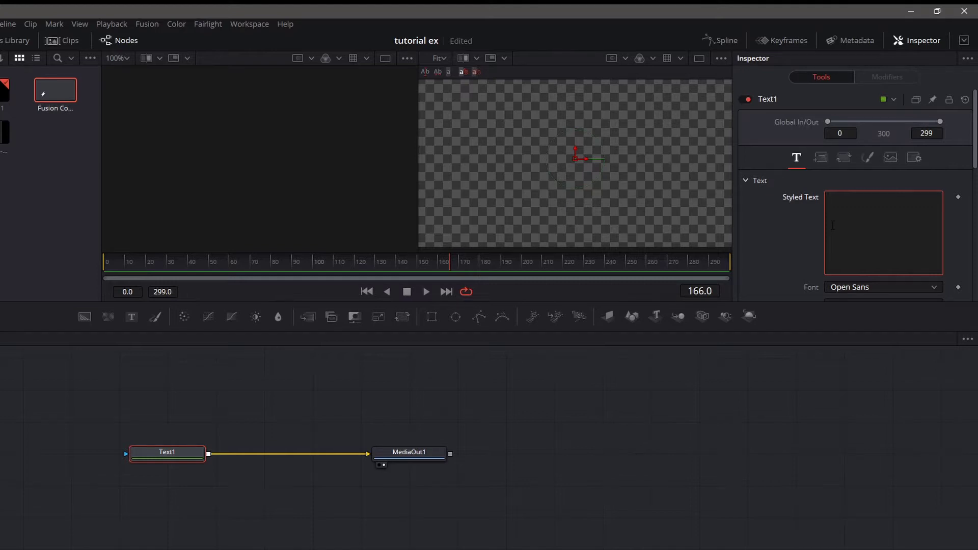
text(Happy )
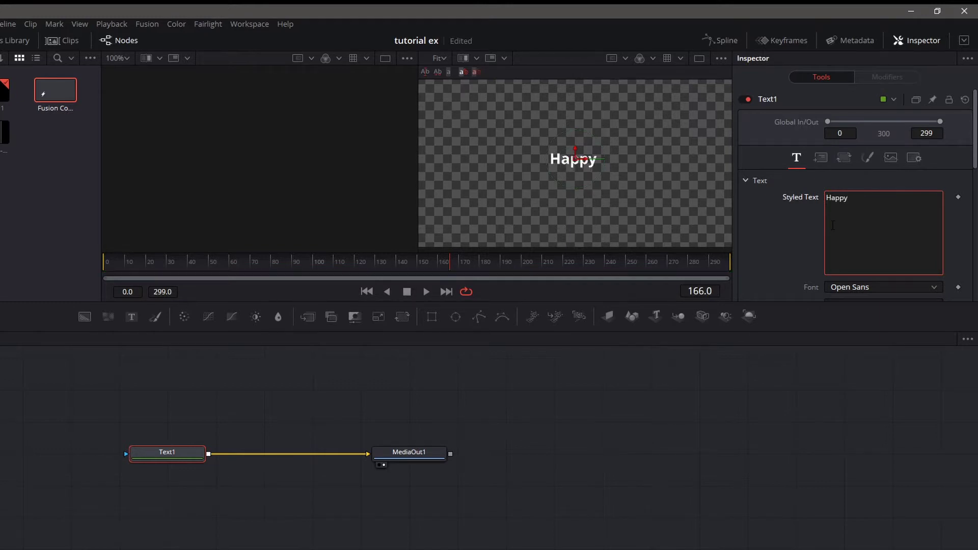
text(J)
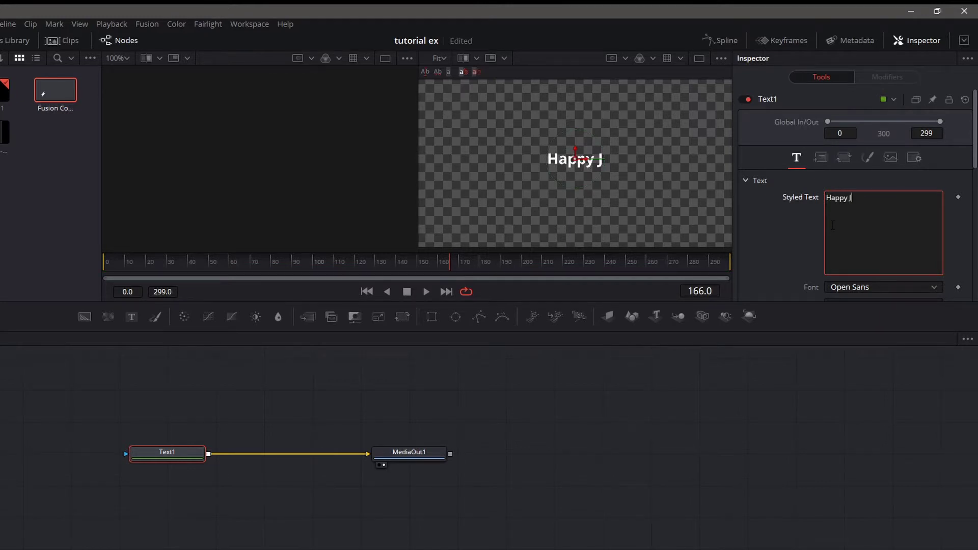
text(uly )
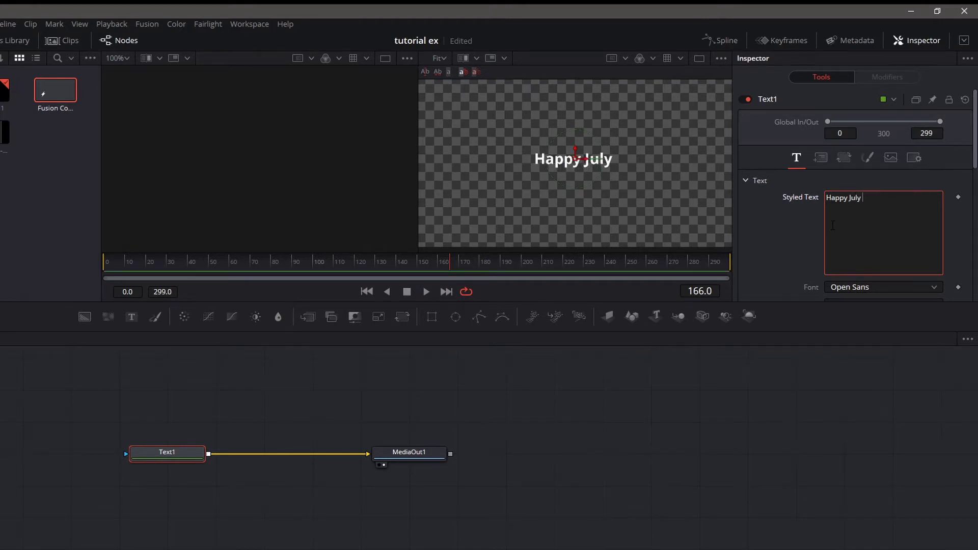
text(4)
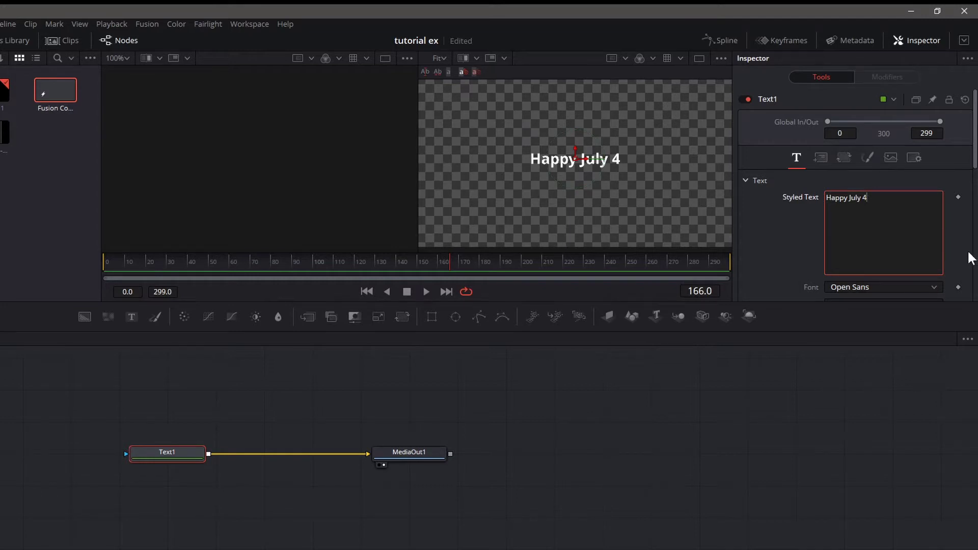
click(801, 265)
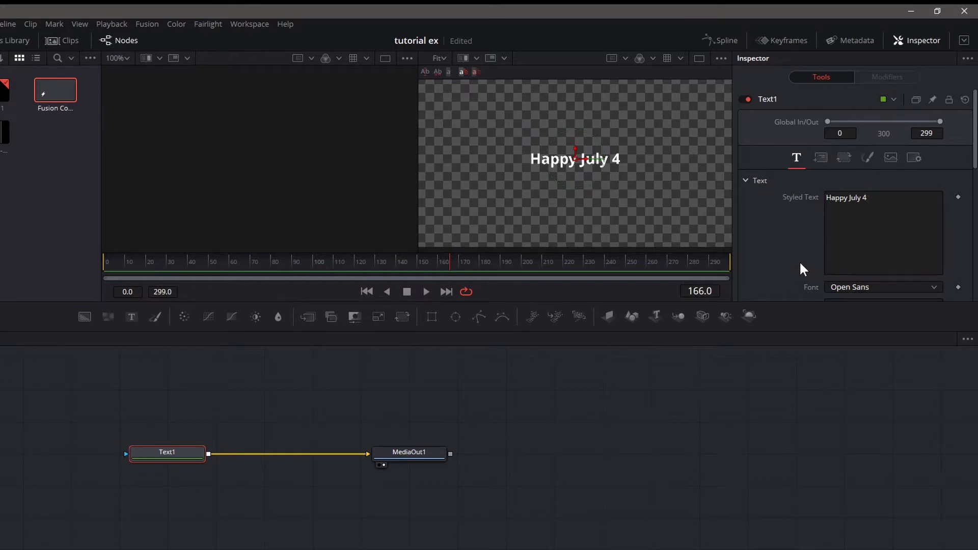
- Change the font of the Happy July 4 text to Segoe Script
scroll(891, 240, down, 4)
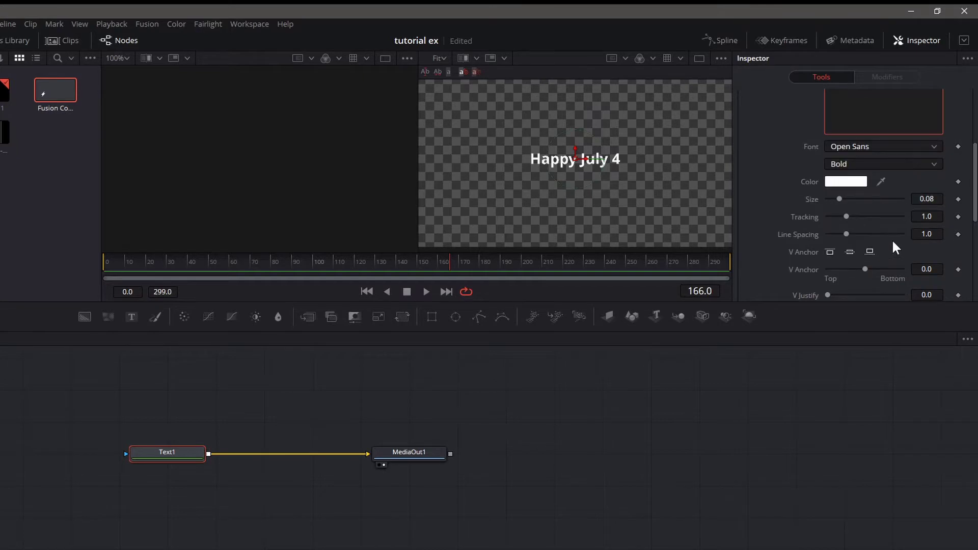
click(934, 148)
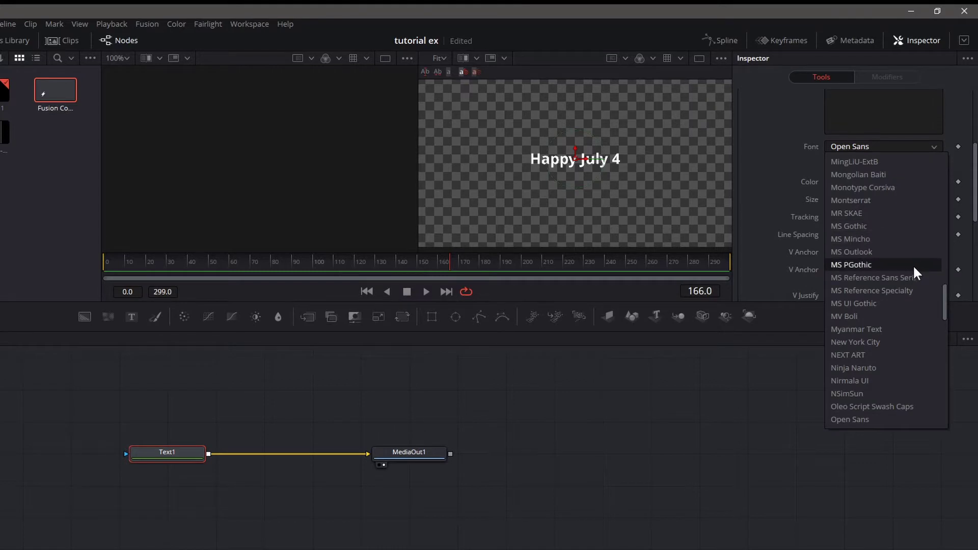
scroll(902, 262, down, 1)
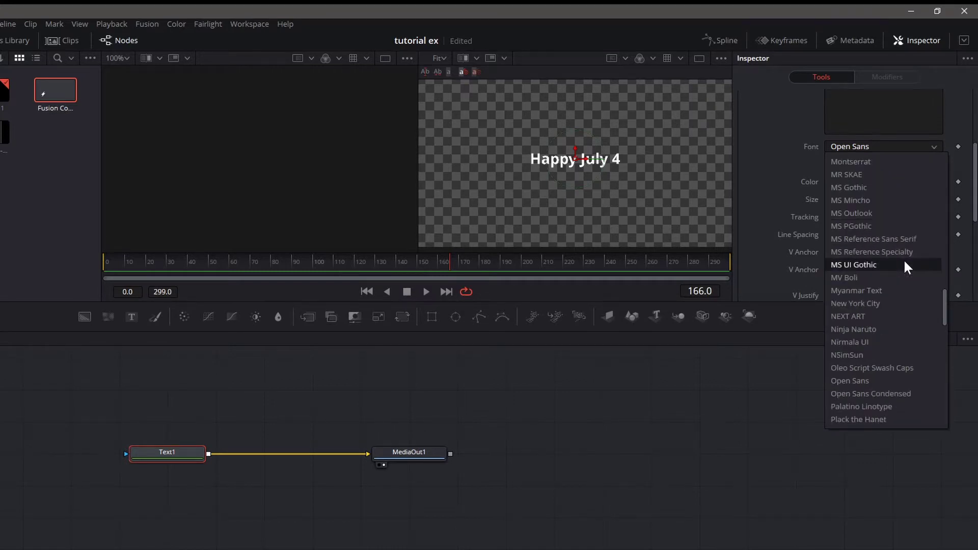
scroll(906, 263, down, 2)
scroll(906, 264, down, 2)
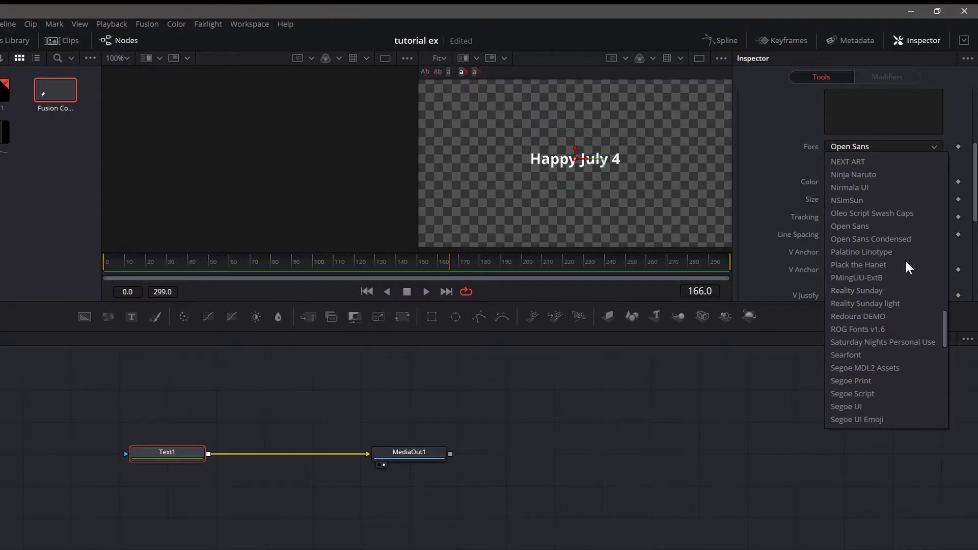
scroll(905, 262, up, 3)
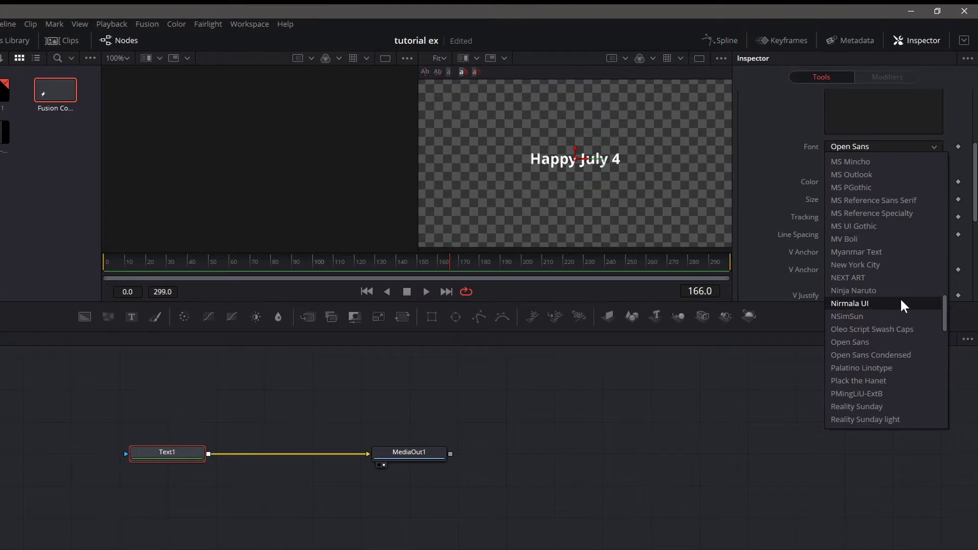
scroll(901, 301, down, 3)
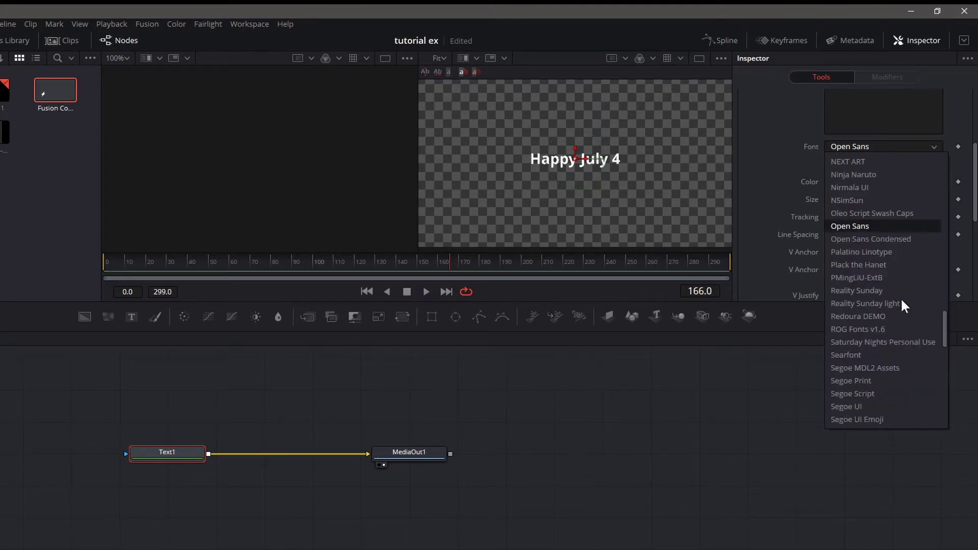
scroll(902, 306, down, 2)
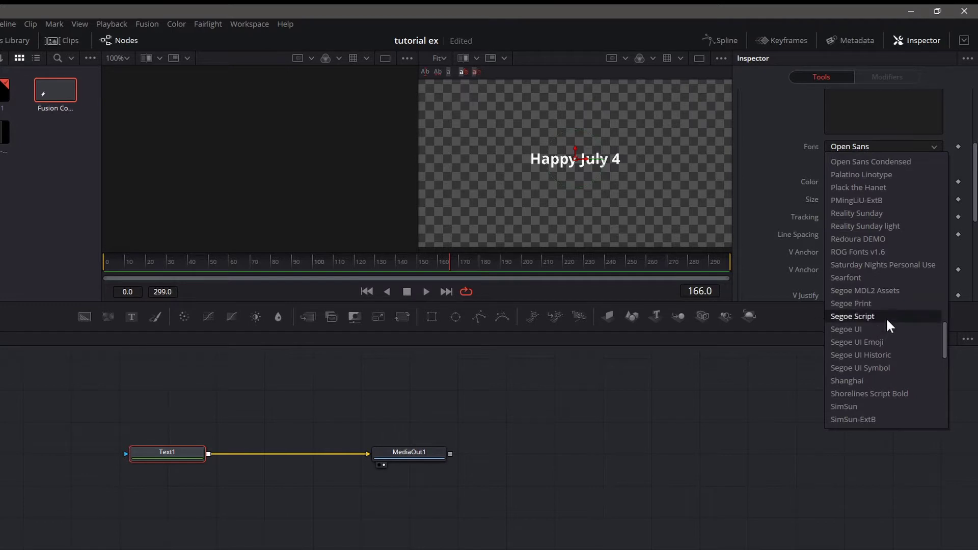
click(888, 315)
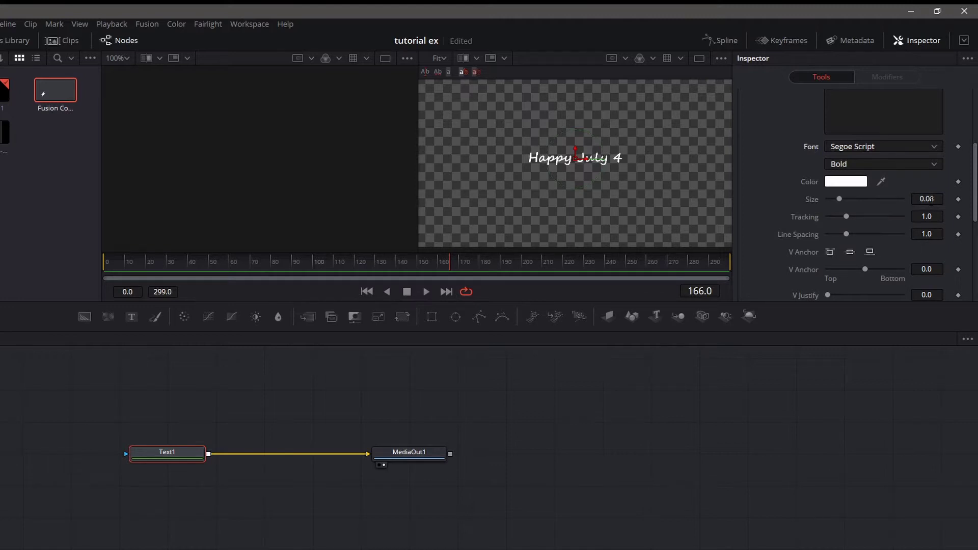
- Try a size of 0.1 for the Happy July 4 text
click(930, 199)
double_click(931, 199)
text(.1)
key(Tab)
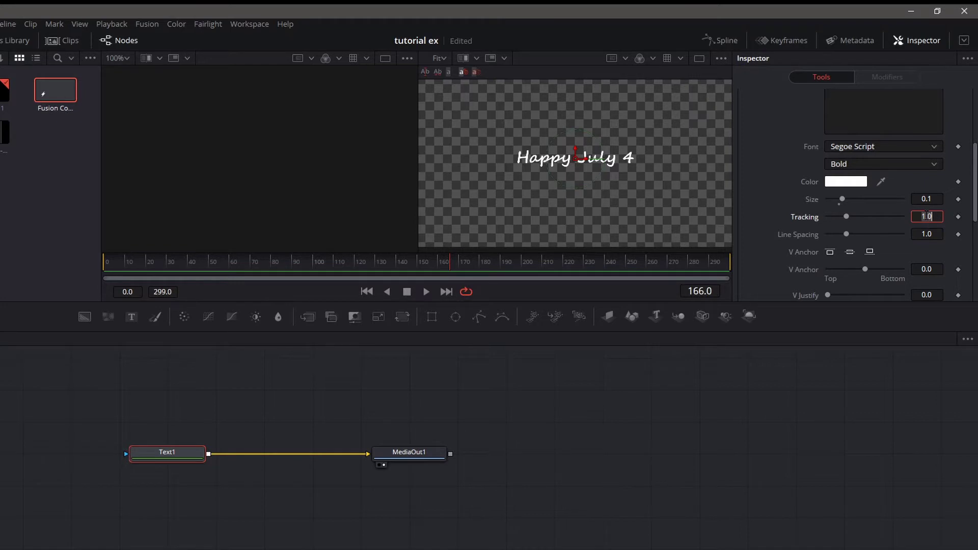
- Set the size of the Happy July 4 text to 0.2
click(929, 198)
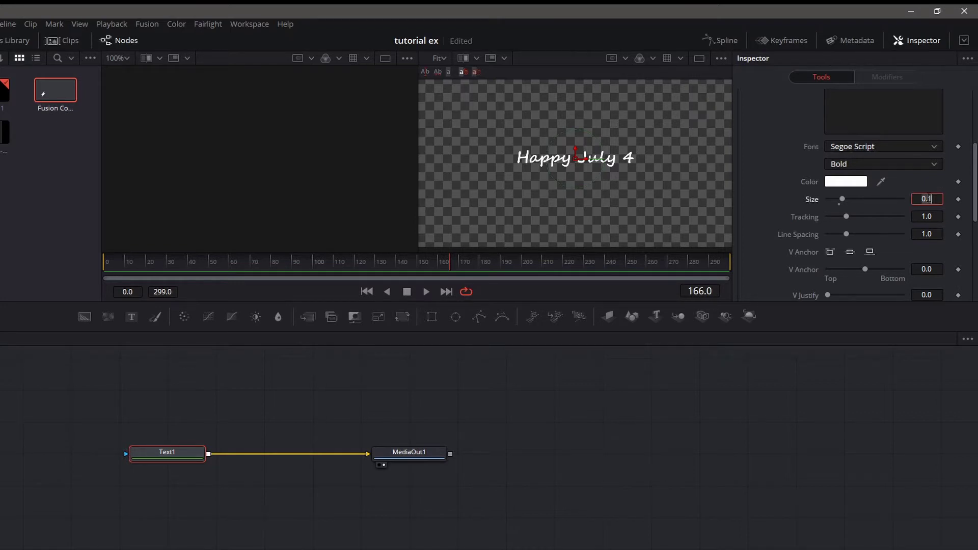
key(BackSpace)
text(2)
key(Tab)
key(Return)
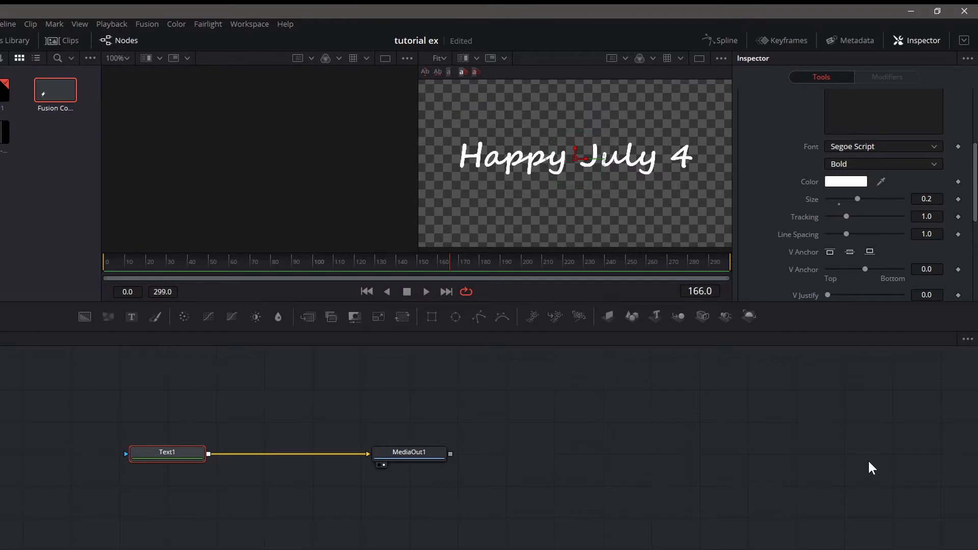
- Search the tools for "mask" and add a Mask Paint node to the Text1 node
key(shift+space)
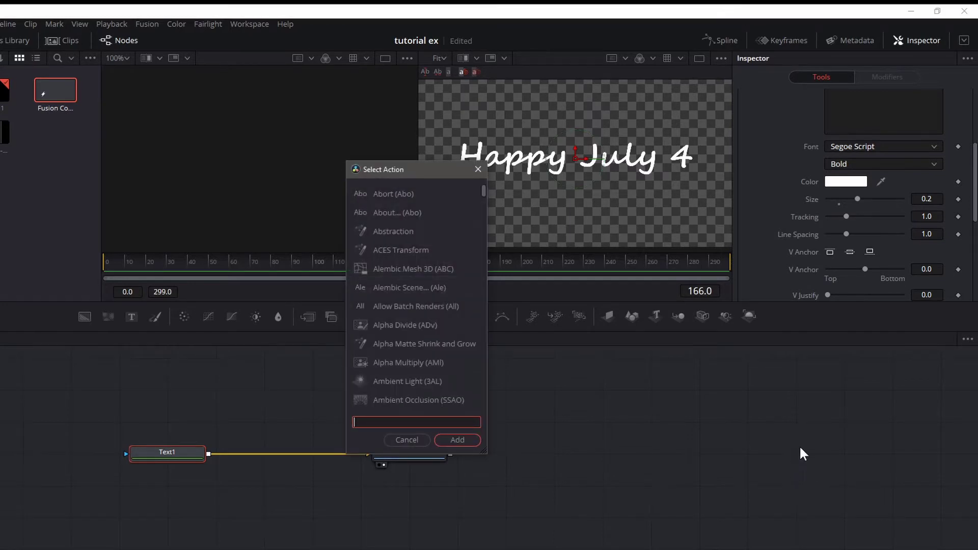
text(mask)
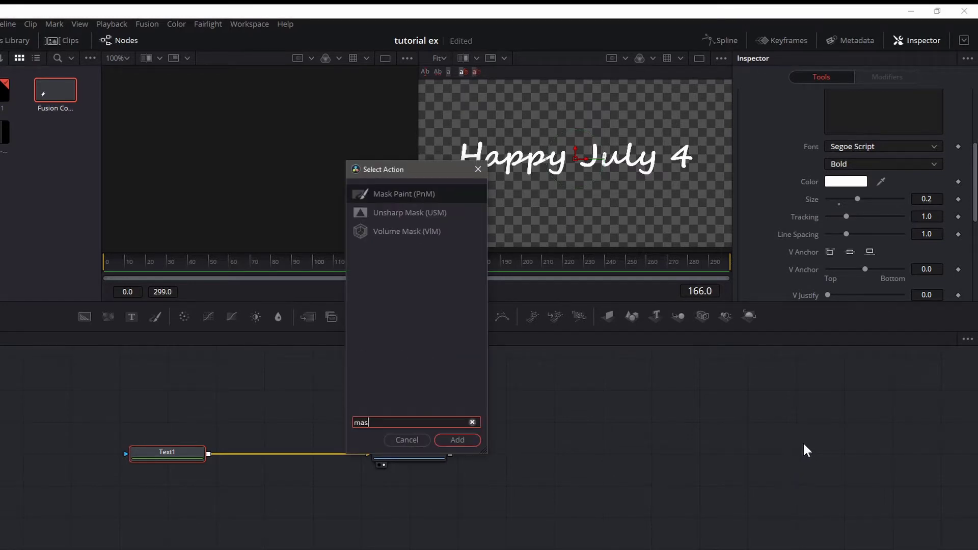
click(411, 199)
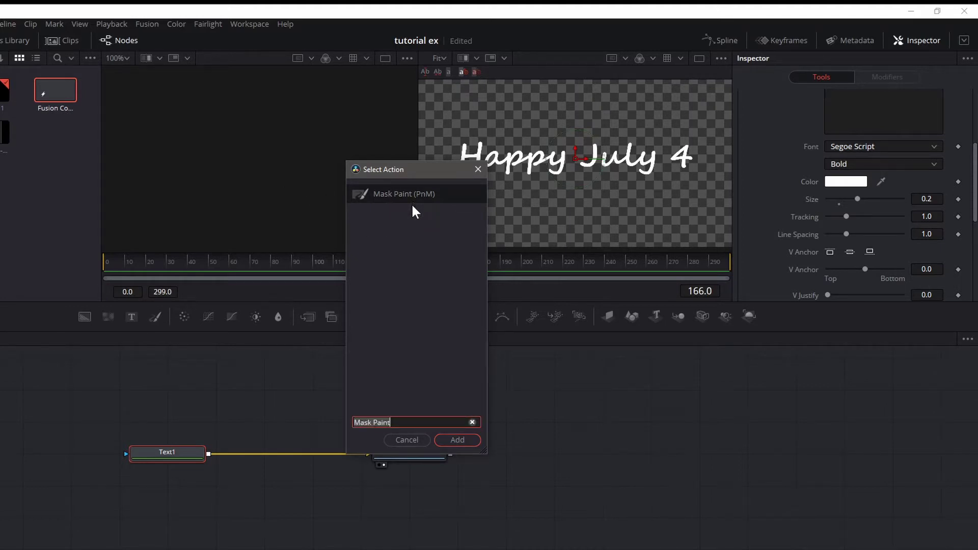
click(461, 434)
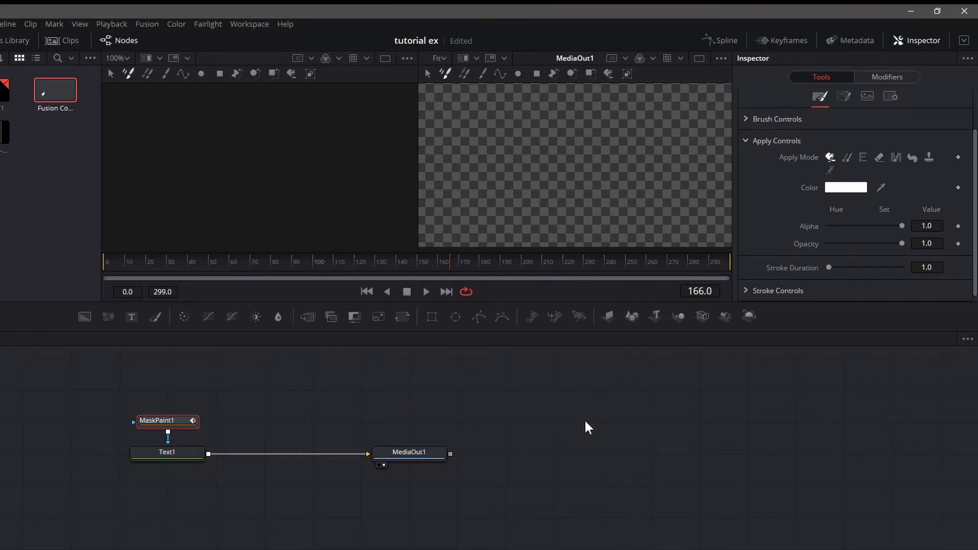
- Invert the Mask Paint mask and set its brush to size 0.025 and softness 0.001
click(844, 95)
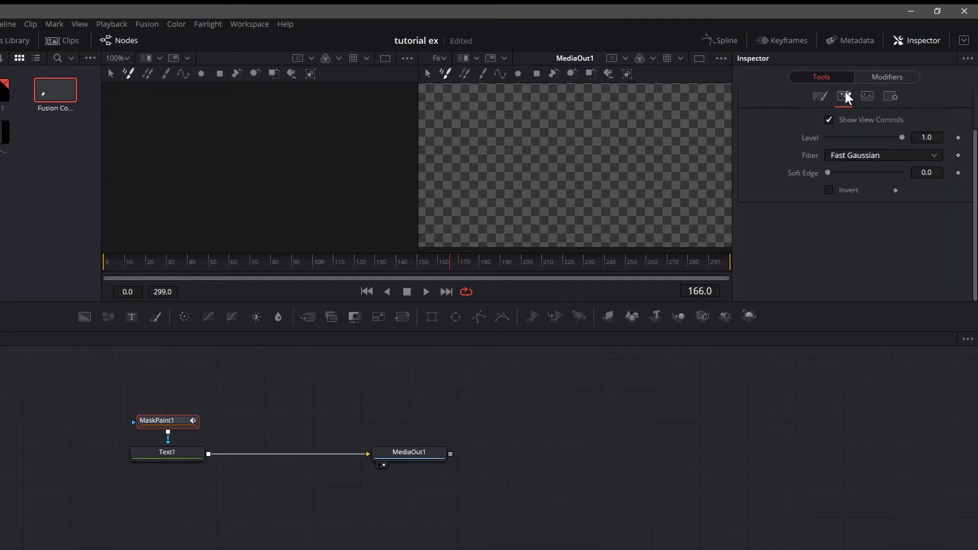
click(828, 190)
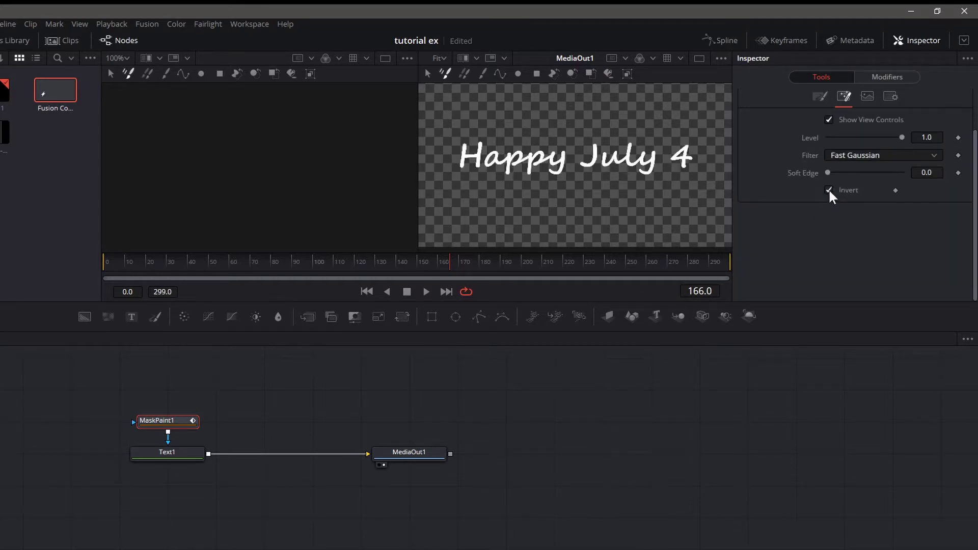
click(819, 98)
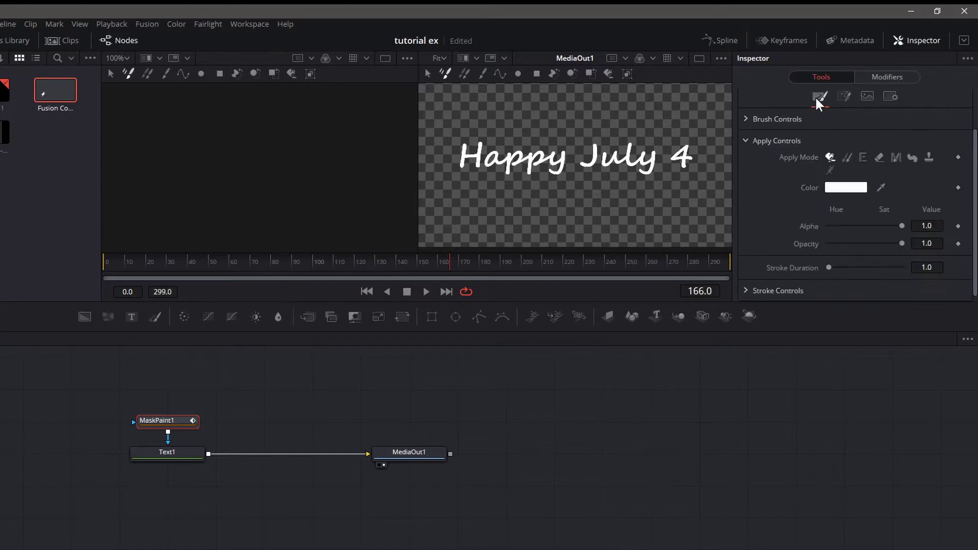
click(745, 121)
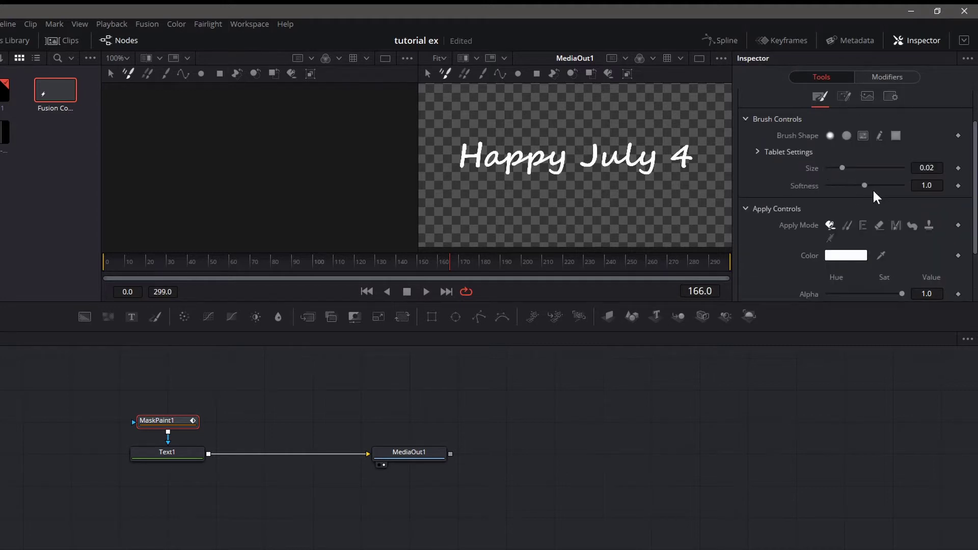
drag(864, 186, 815, 187)
click(937, 165)
text(5)
key(Return)
- Switch to a single viewer and enlarge it downward over the node area
click(699, 58)
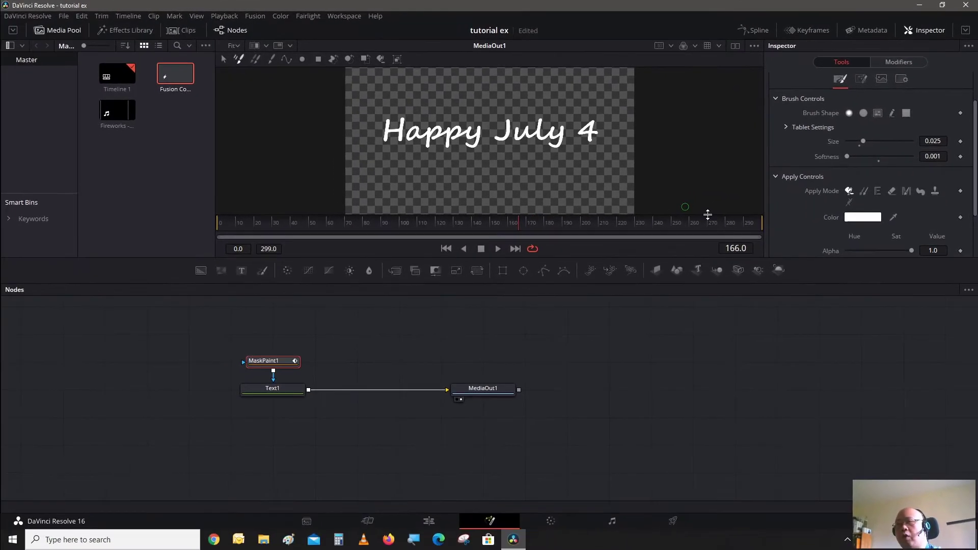
drag(707, 214, 663, 379)
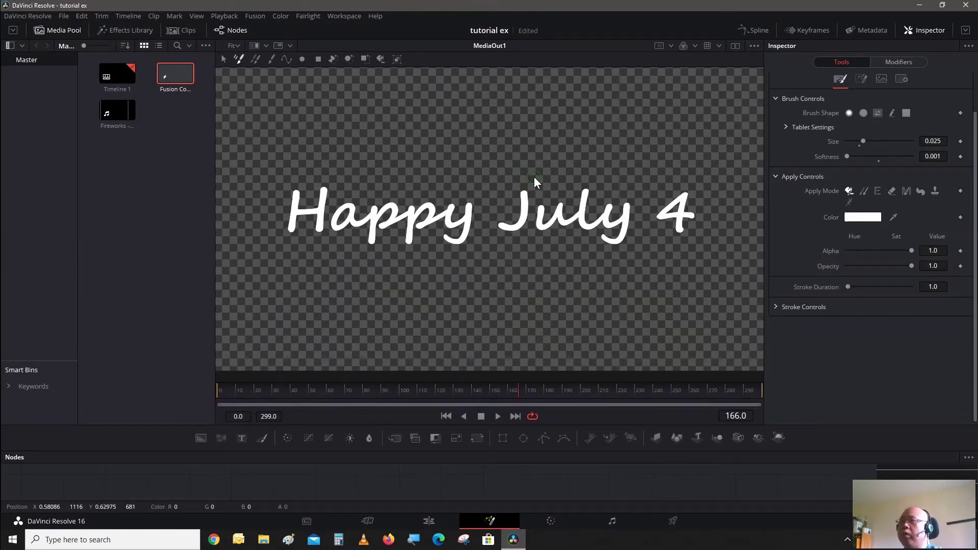
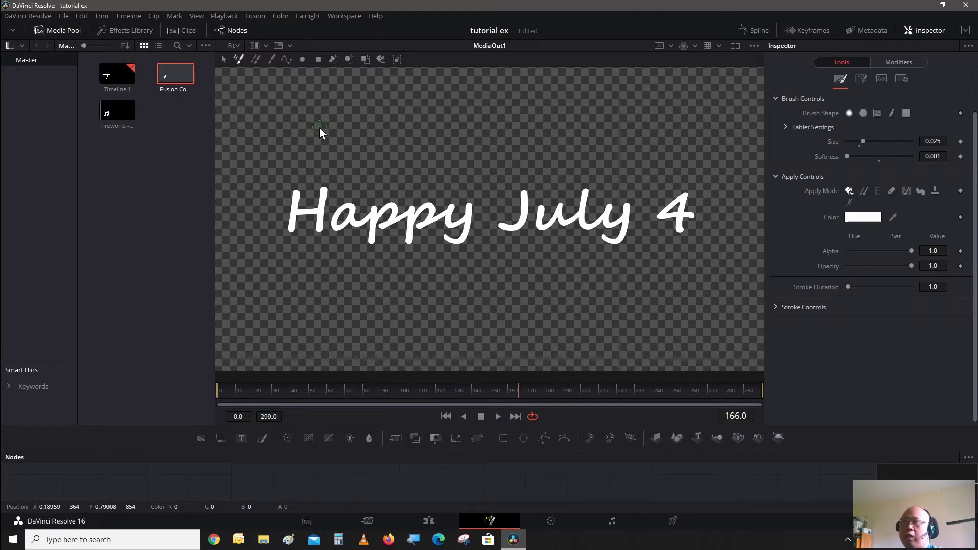
- Start a Polyline Stroke and trace the letter H of Happy with it
click(290, 60)
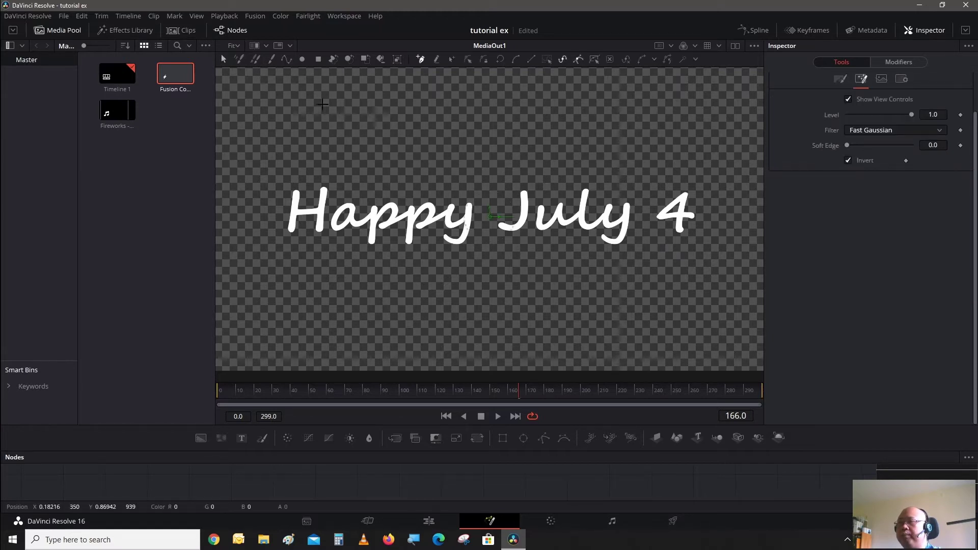
click(294, 192)
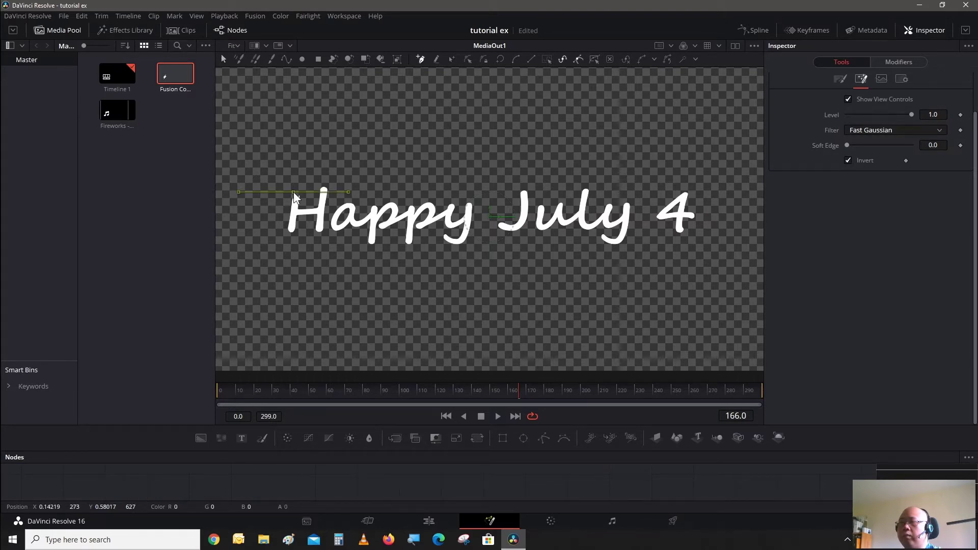
click(290, 228)
click(276, 216)
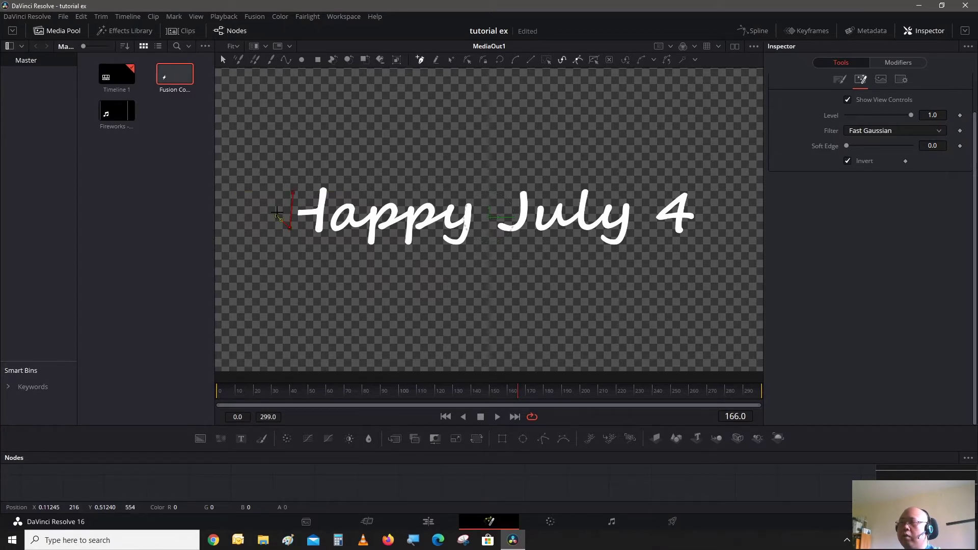
click(313, 212)
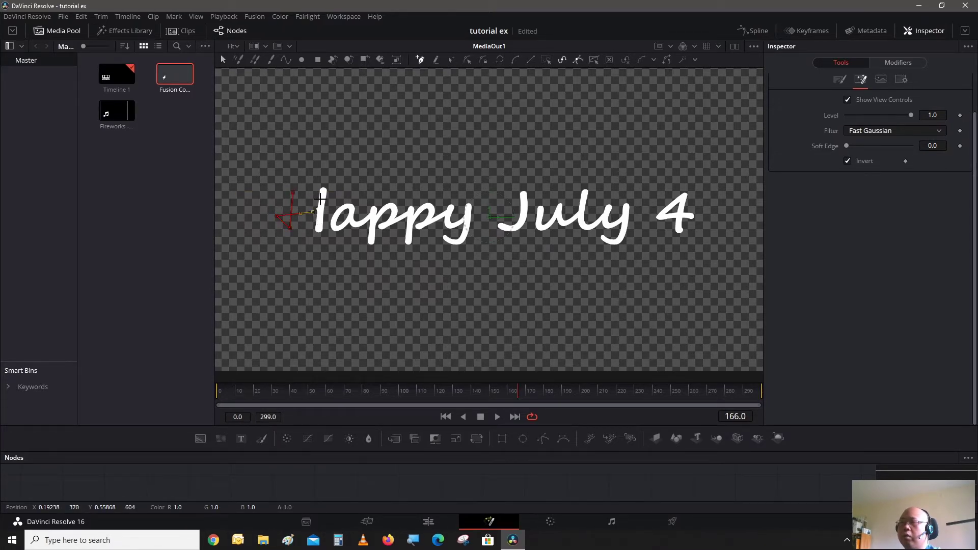
click(314, 183)
click(318, 230)
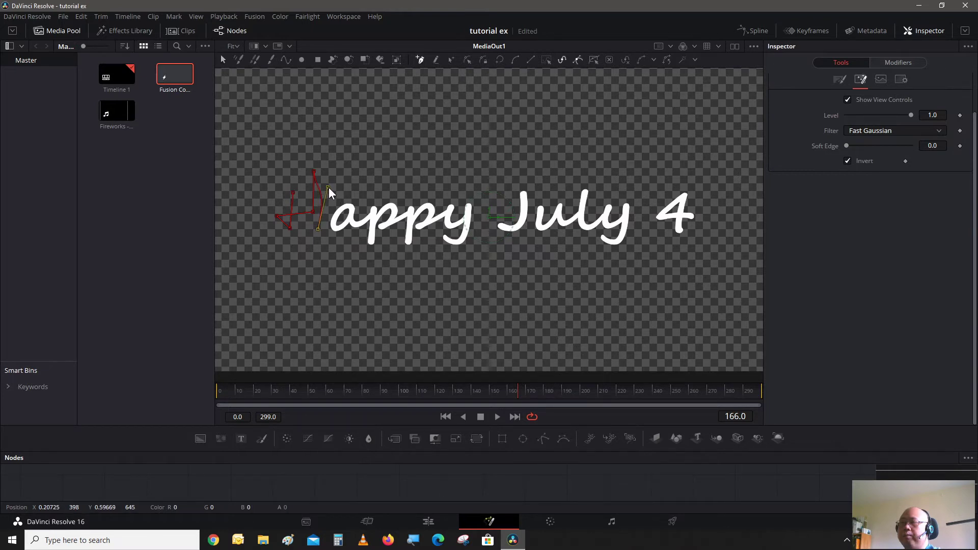
- Continue the polyline stroke over the letter a of Happy, up to the start of the first p
click(331, 224)
click(344, 206)
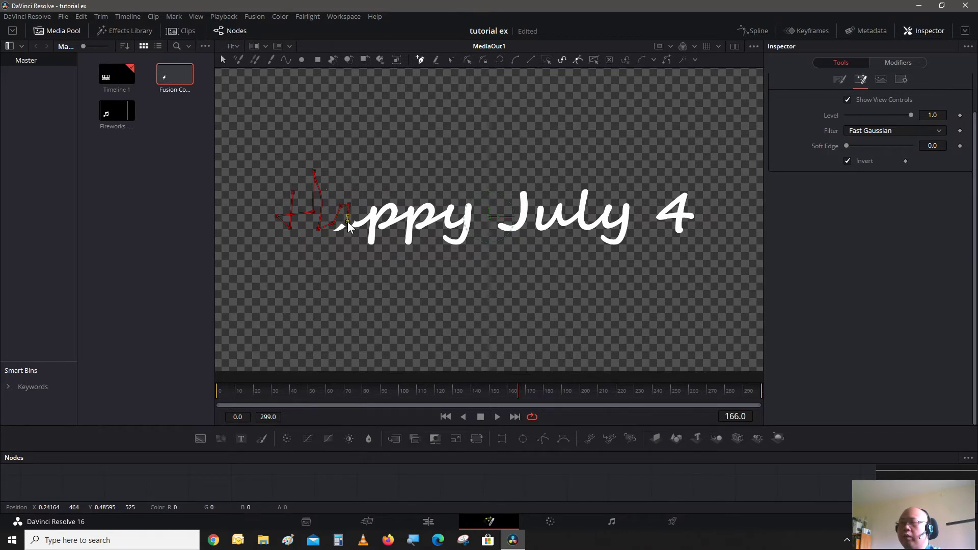
click(338, 229)
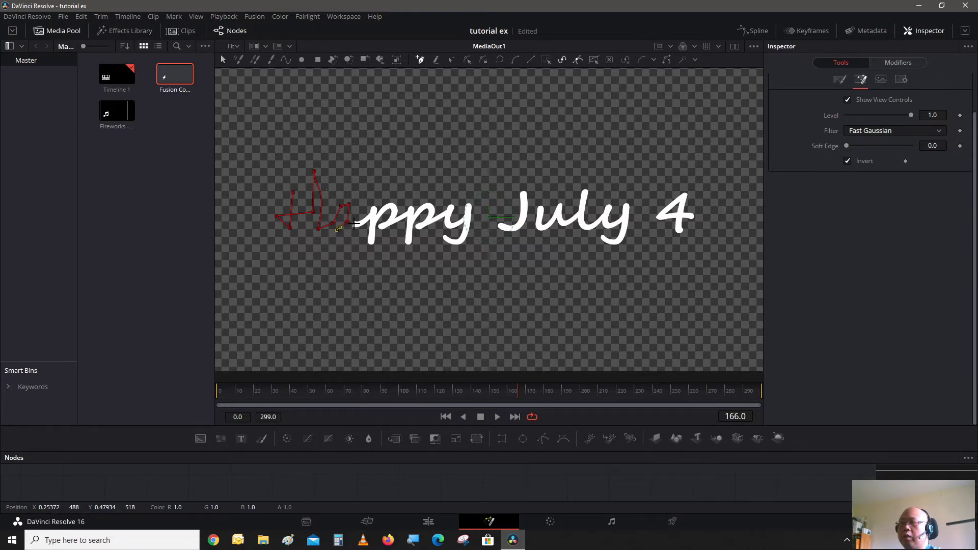
click(362, 220)
click(374, 207)
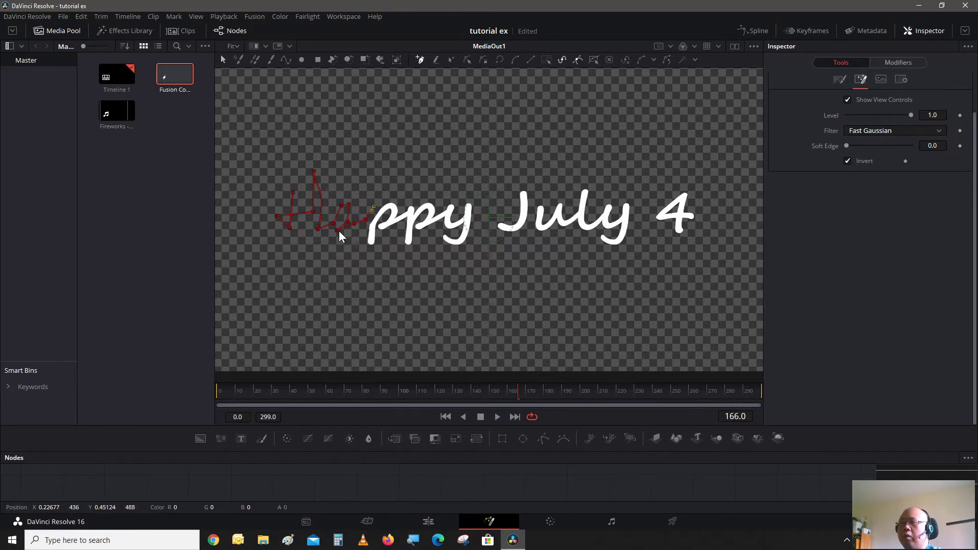
- Undo a misplaced point and trace the two letters p of Happy with the polyline stroke
click(356, 260)
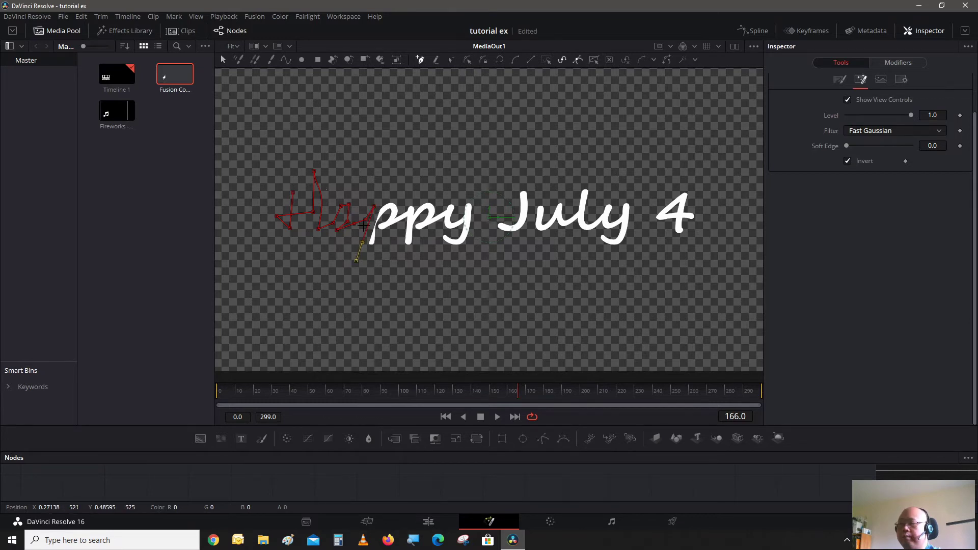
key(ctrl+z)
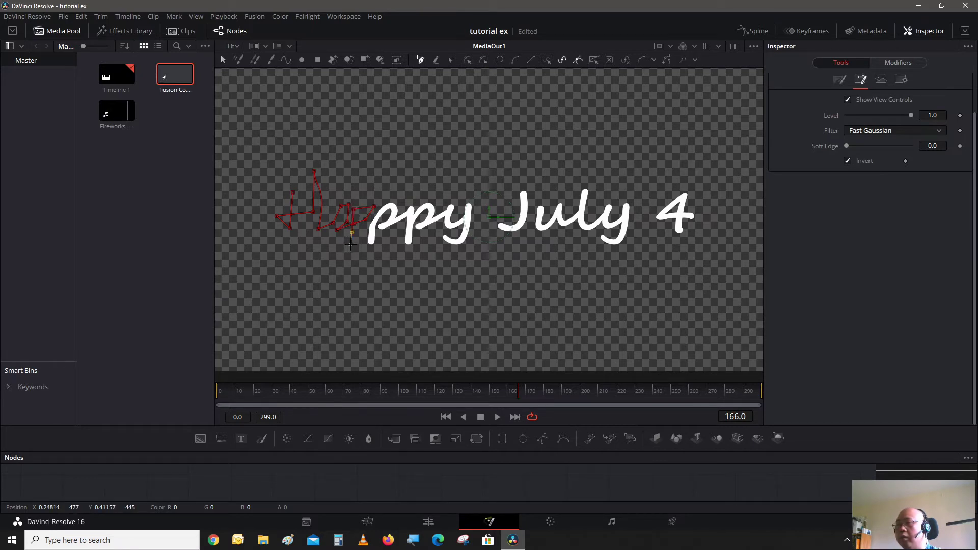
click(366, 255)
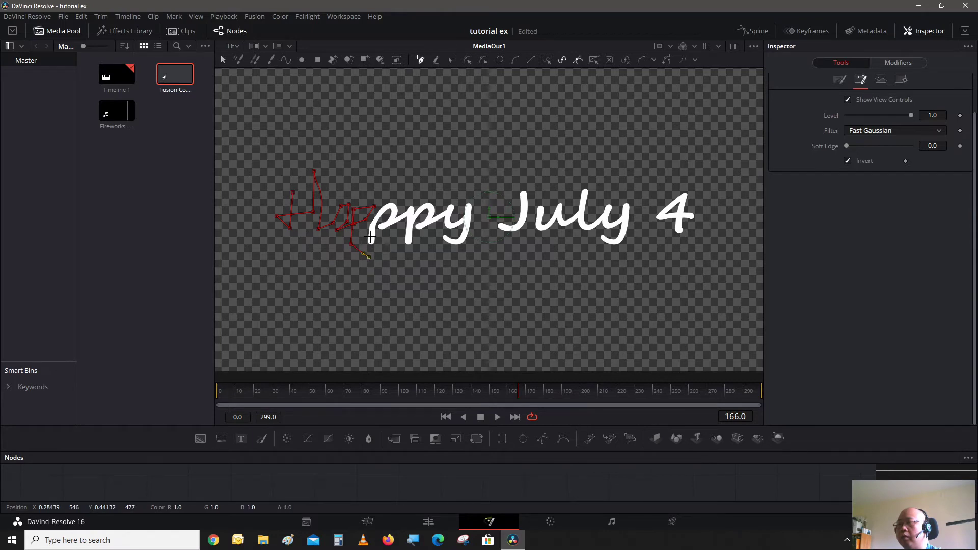
click(370, 238)
click(379, 224)
click(389, 206)
click(409, 210)
click(412, 259)
click(431, 206)
- Trace the letter y of Happy, including its tail, with the polyline stroke
click(449, 209)
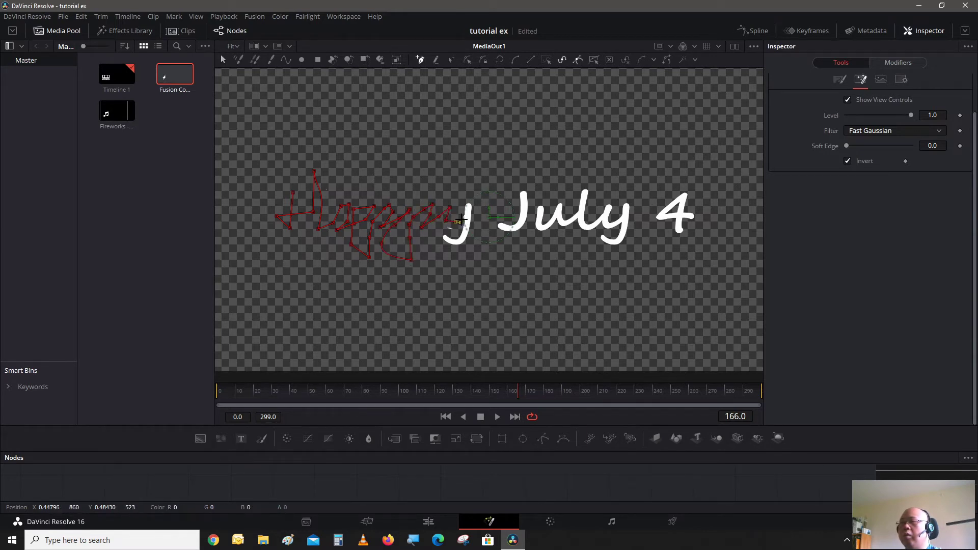
click(469, 204)
click(462, 237)
click(443, 234)
click(430, 262)
- Carry the polyline stroke above the text to July and trace the letters J and u
click(462, 182)
click(523, 180)
click(520, 224)
click(499, 225)
click(536, 183)
click(539, 203)
click(545, 230)
click(559, 202)
click(564, 221)
- Trace the letters l and y of July with the polyline stroke
click(586, 191)
click(584, 228)
click(597, 223)
click(606, 208)
click(608, 227)
click(626, 206)
click(625, 235)
click(609, 241)
click(596, 238)
- Carry the polyline stroke below the text to the number 4 and trace it, including the crossbar
click(654, 248)
click(680, 243)
click(684, 191)
click(665, 208)
click(656, 216)
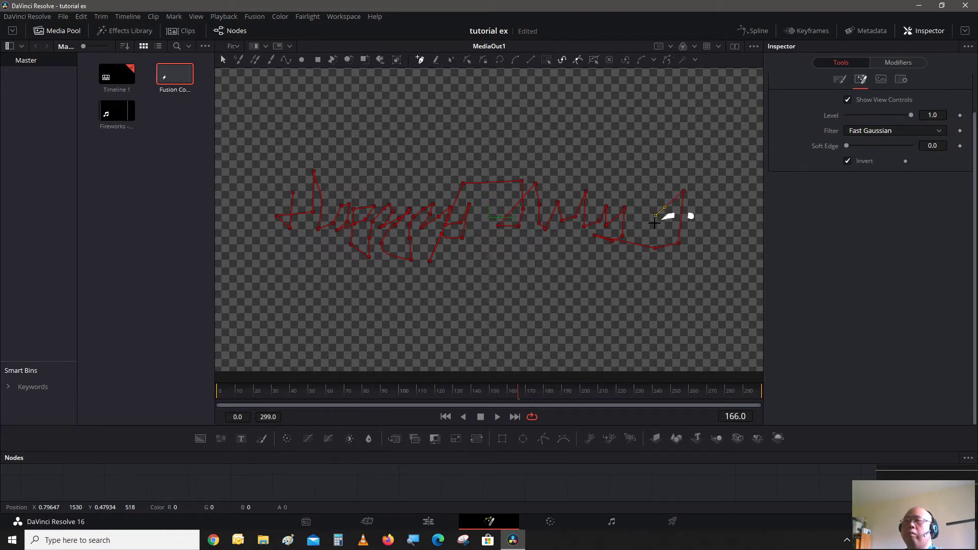
click(699, 216)
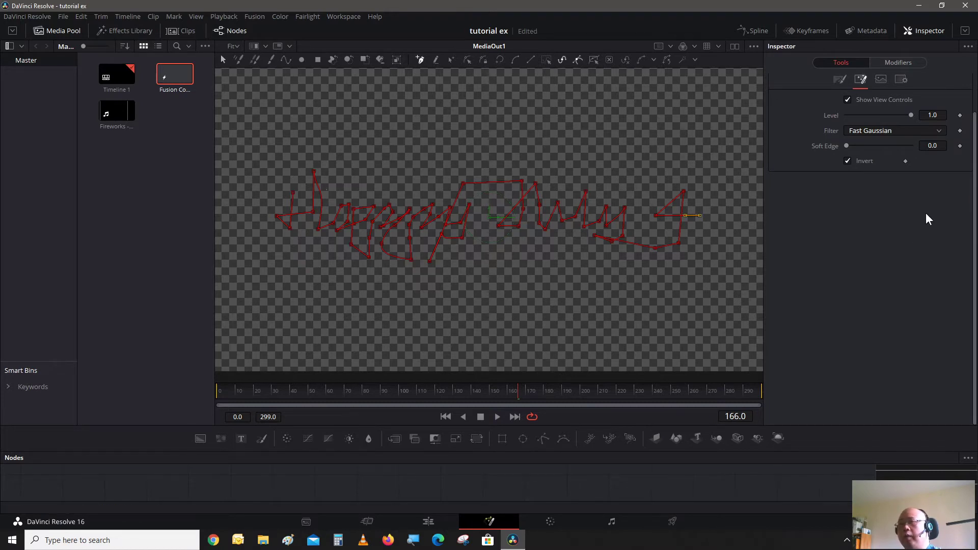
- Turn off the mask's inversion and set the polyline stroke's animation to Write On
click(848, 161)
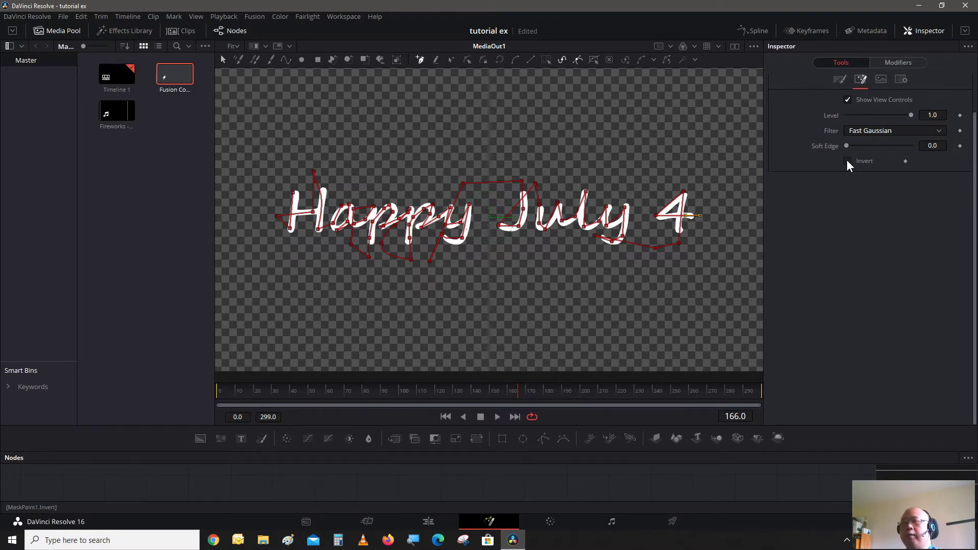
click(839, 80)
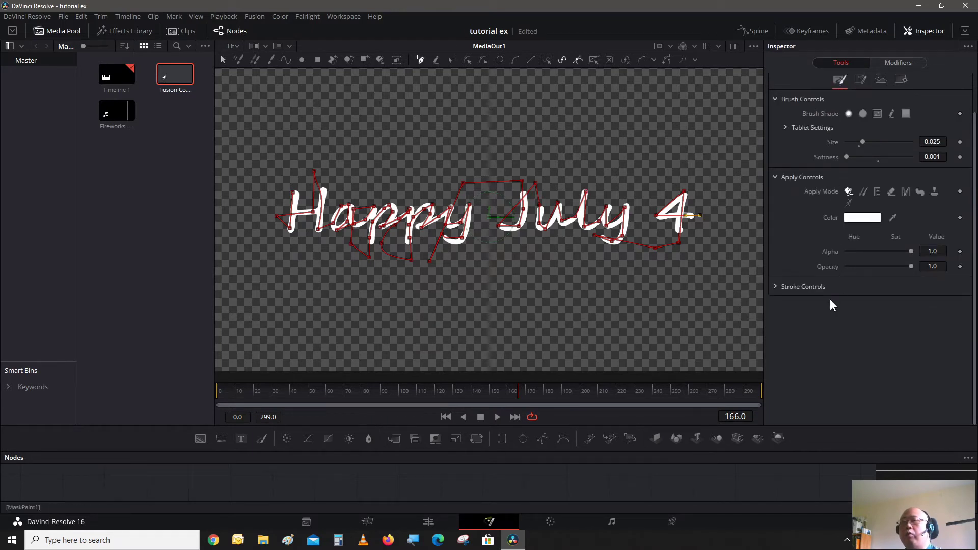
click(777, 287)
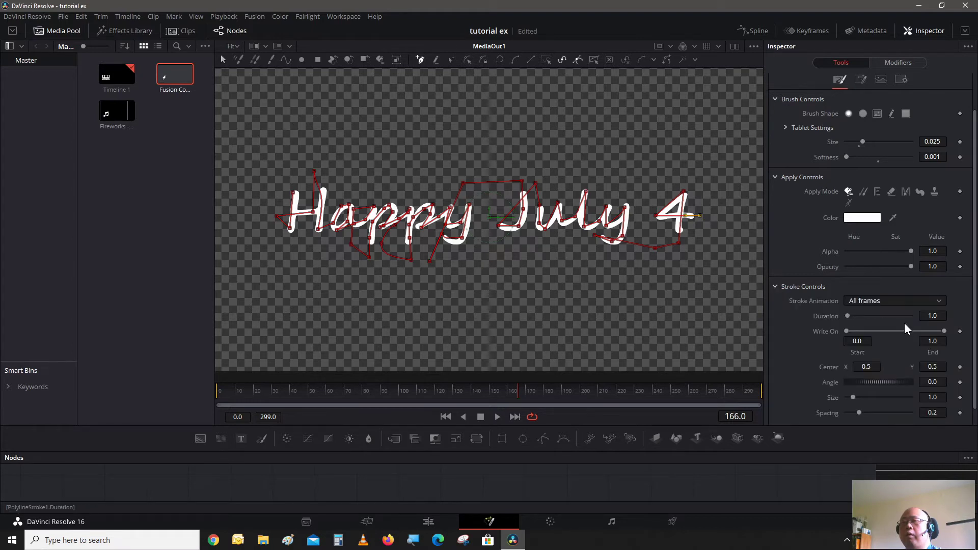
click(912, 305)
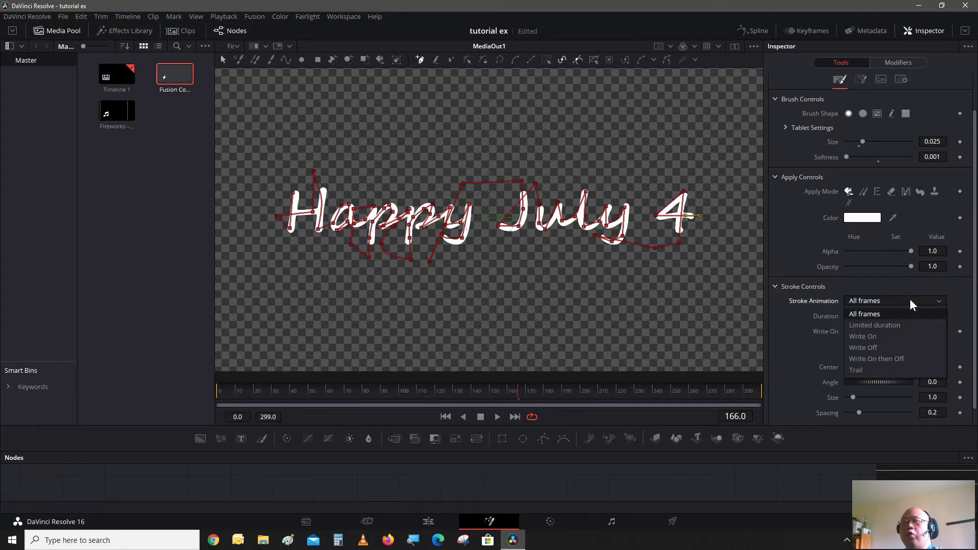
click(901, 338)
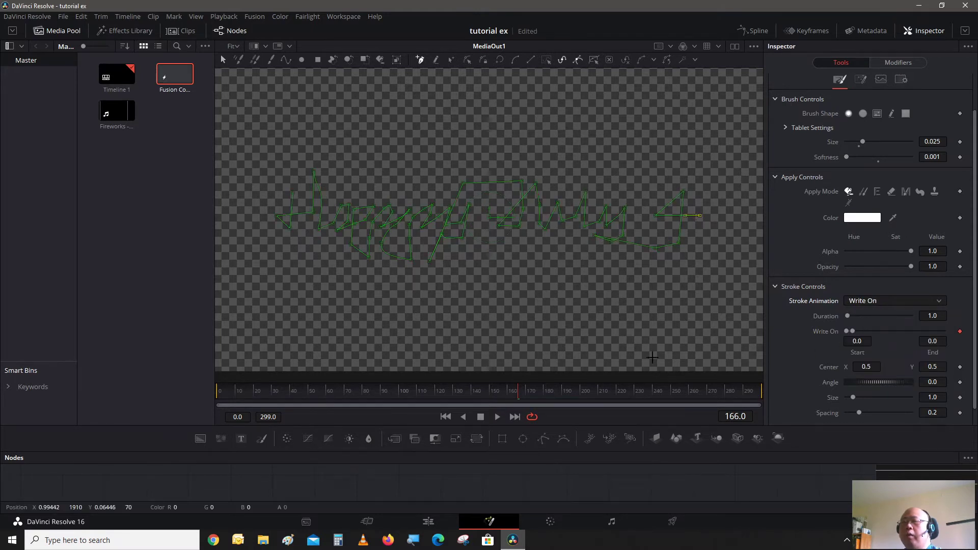
- Add a Write On keyframe at frame 1 and remove the Write On keyframe at frame 166
click(220, 393)
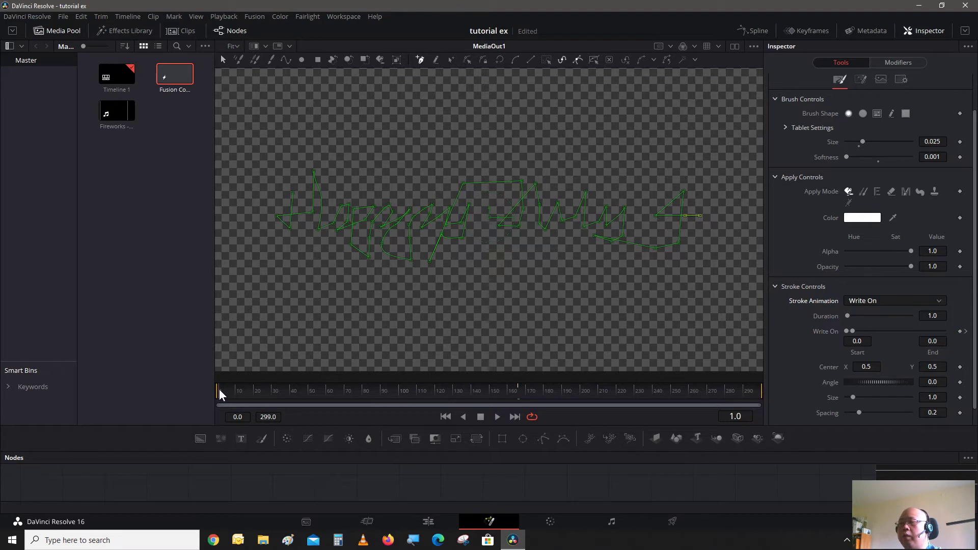
click(961, 331)
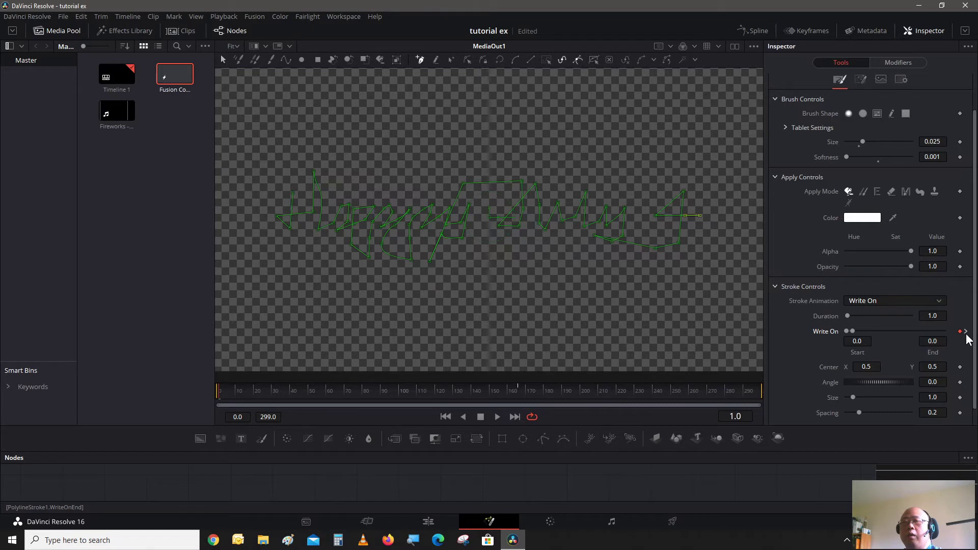
click(966, 332)
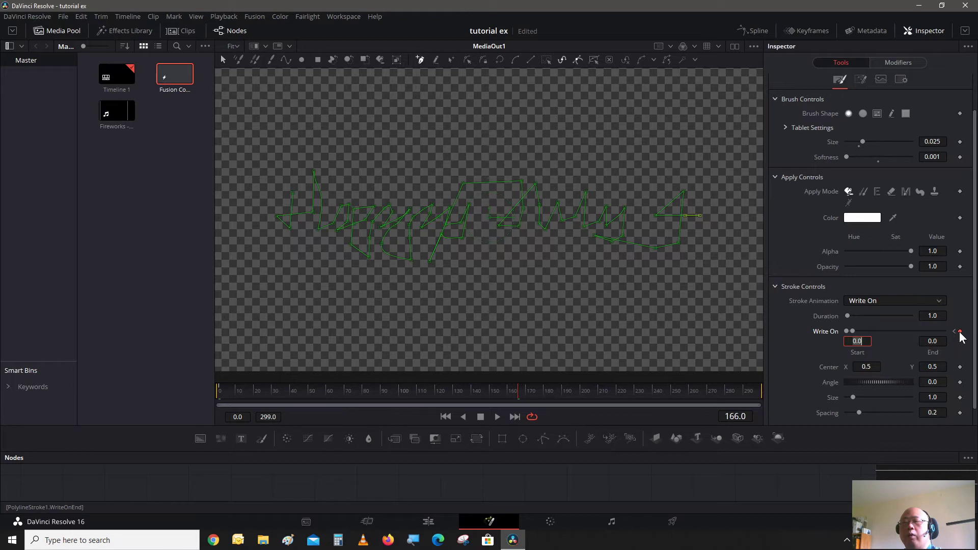
right_click(960, 332)
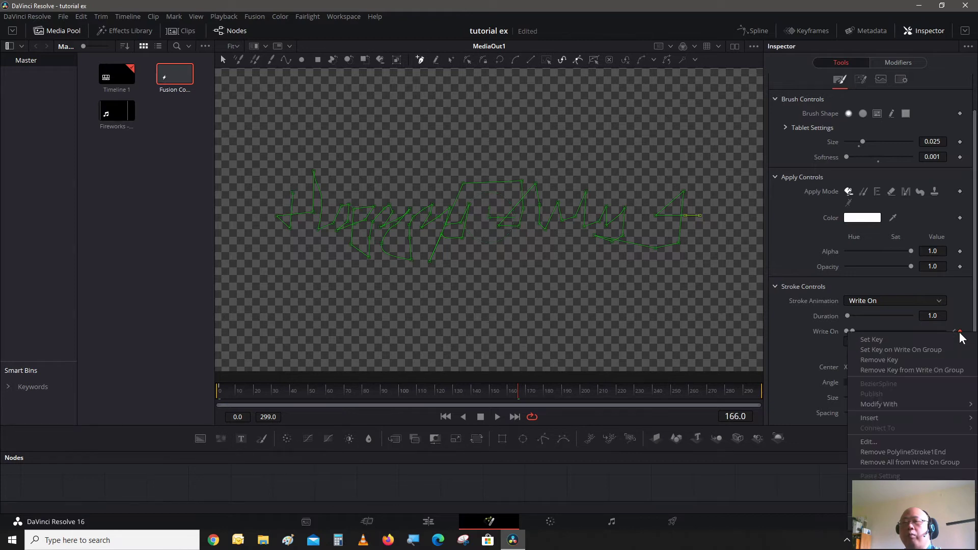
click(942, 360)
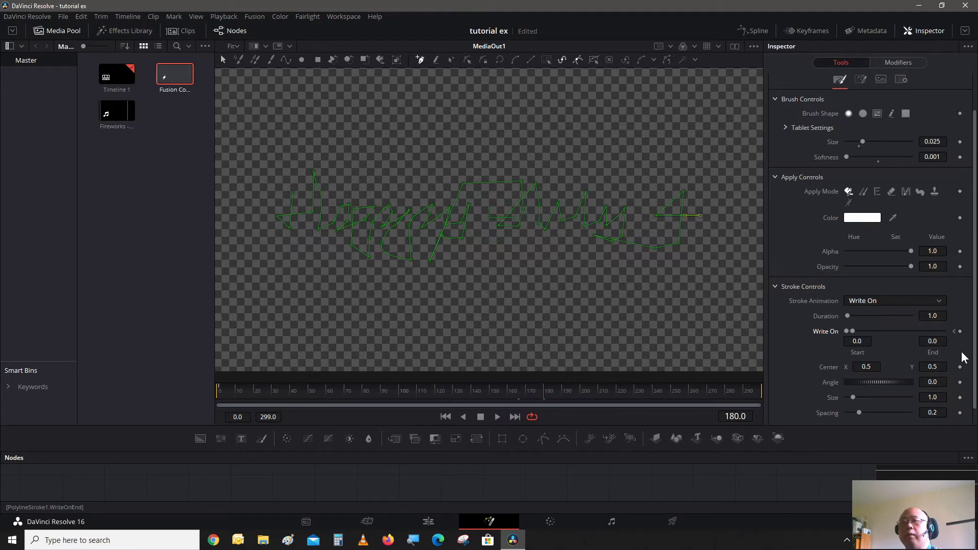
- Set the Write On end to 1.0 at frame 180 and play the animation from the start
drag(854, 334, 948, 332)
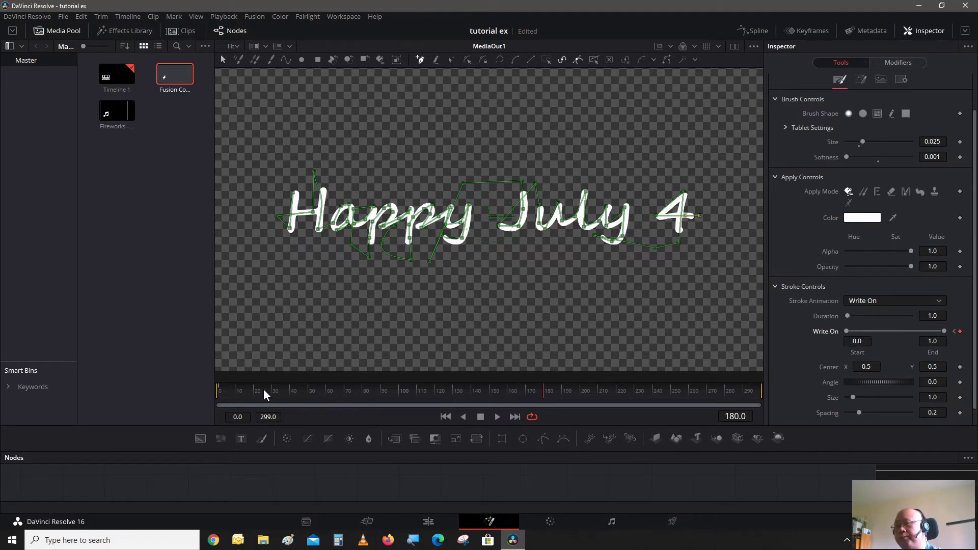
click(220, 395)
key(space)
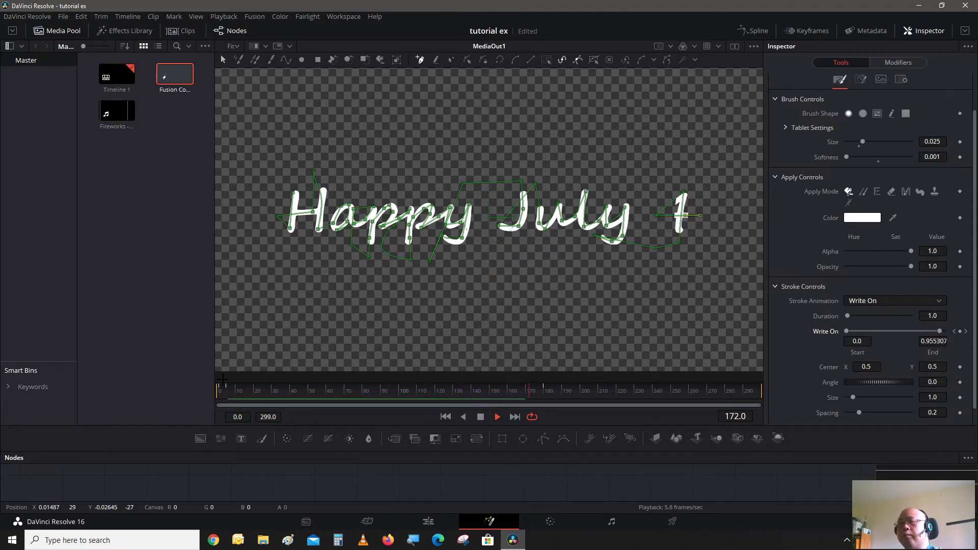
key(space)
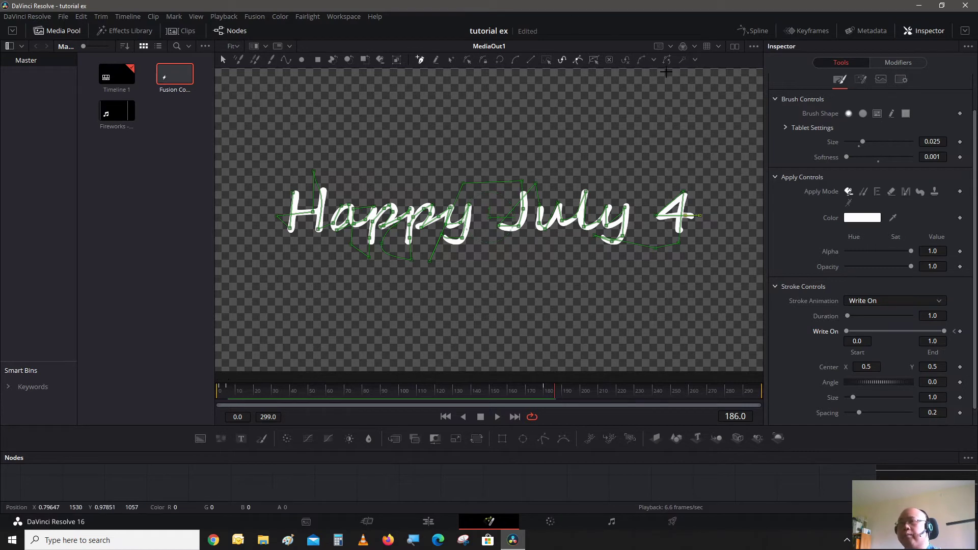
- Restore the two-viewer layout
click(736, 47)
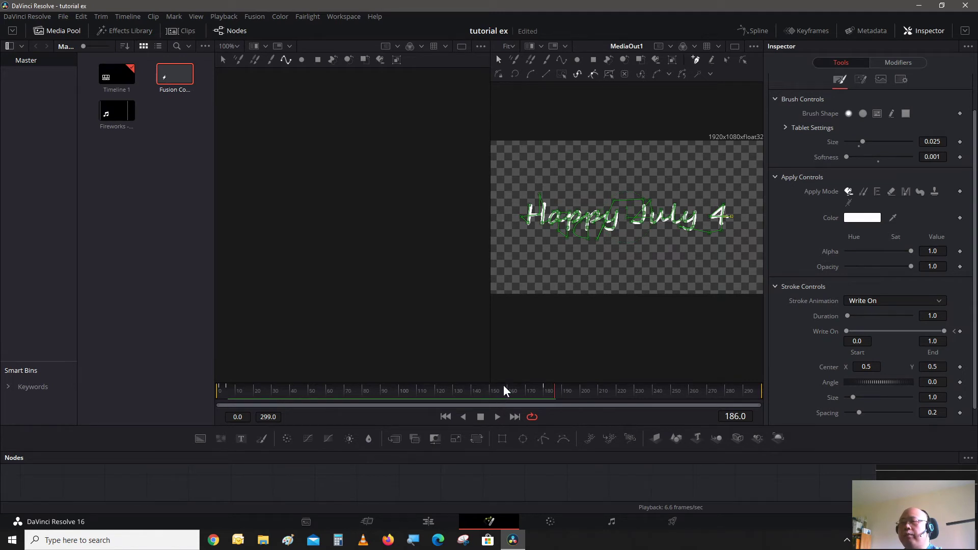
- Enlarge the node graph area and insert a Merge node between Text1 and MediaOut1
drag(504, 384, 500, 244)
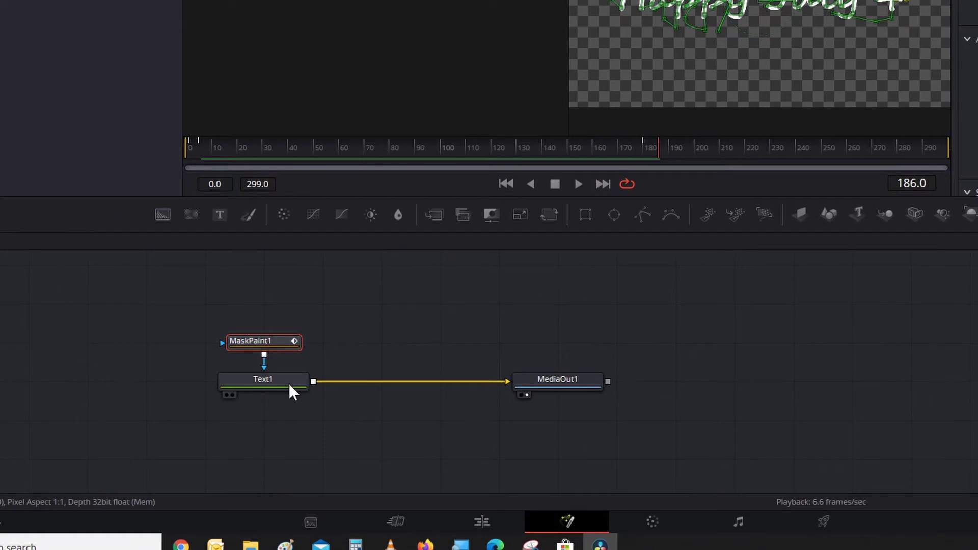
click(289, 383)
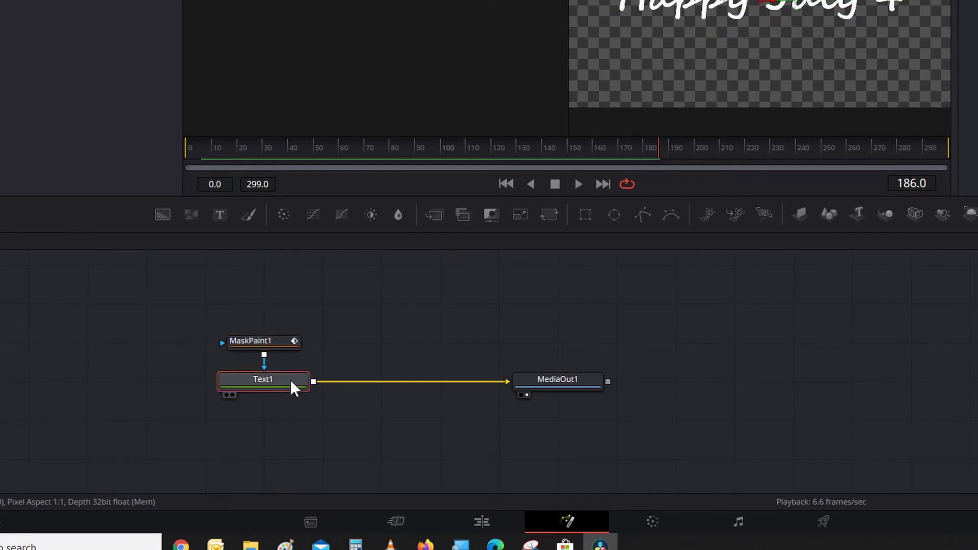
click(437, 217)
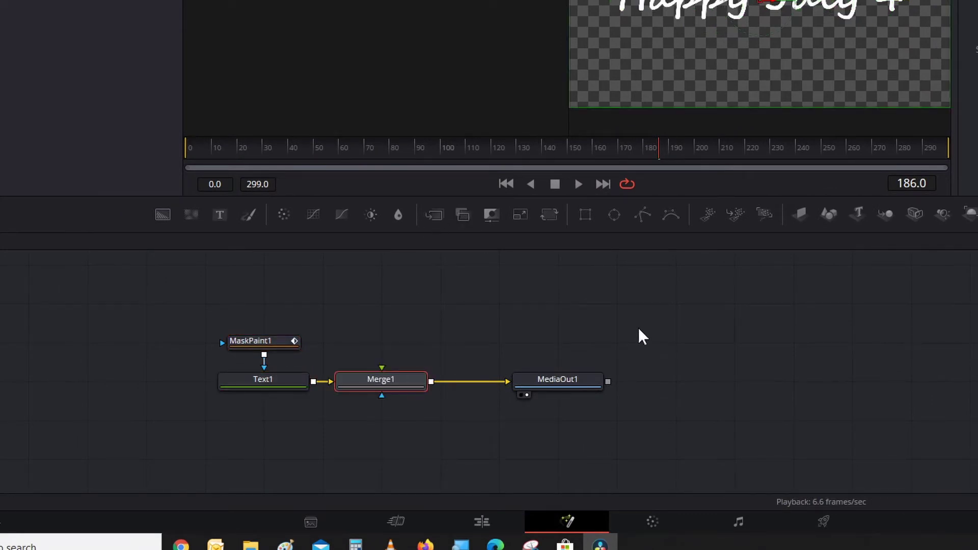
- Add a pEmitter node feeding a pRender node in an empty area of the node graph
click(641, 303)
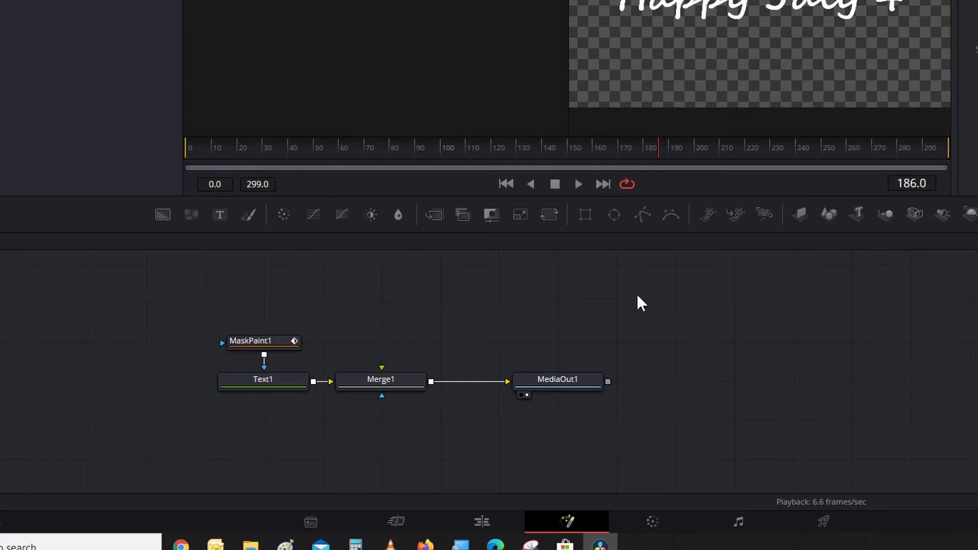
click(707, 214)
click(766, 215)
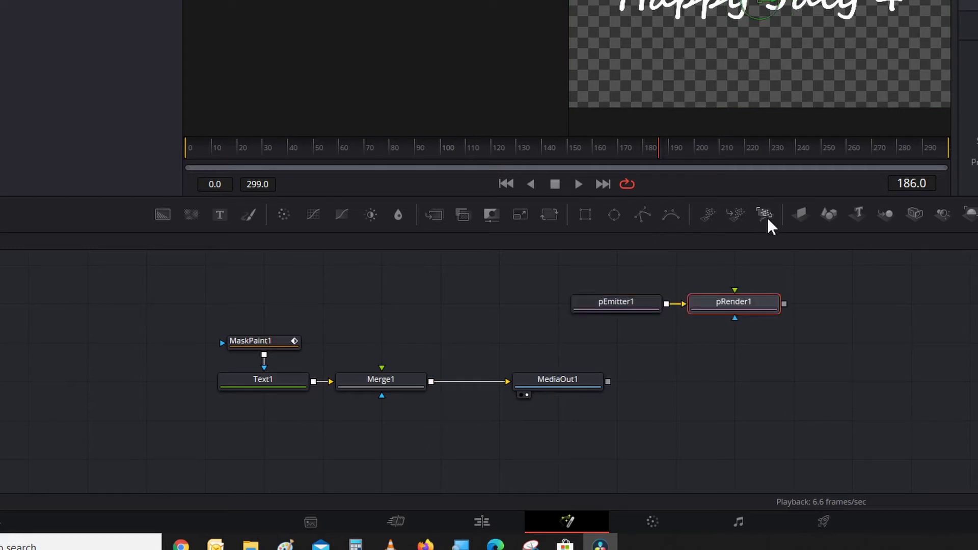
- Connect pRender1 to Merge1's foreground input and stack pRender1 and pEmitter1 above Merge1
drag(729, 306, 400, 340)
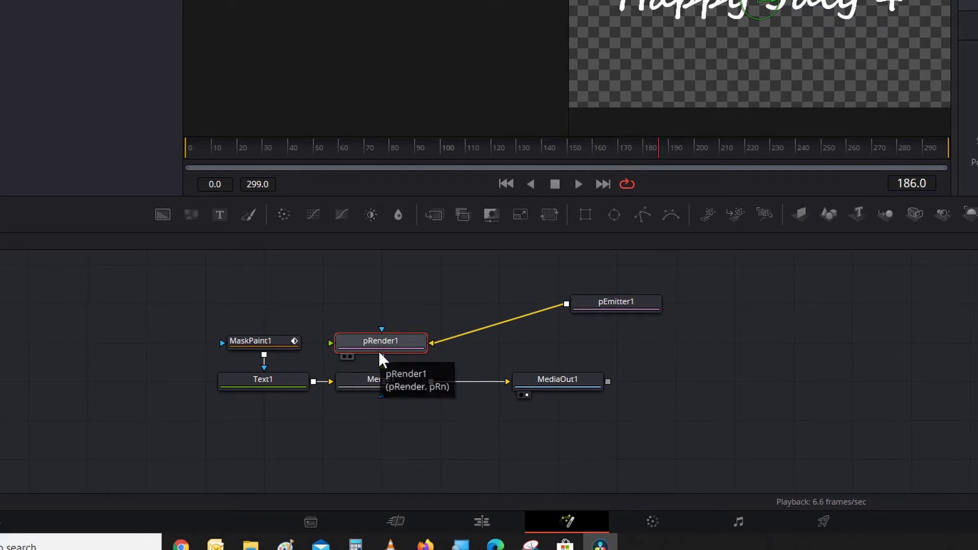
drag(382, 356, 386, 386)
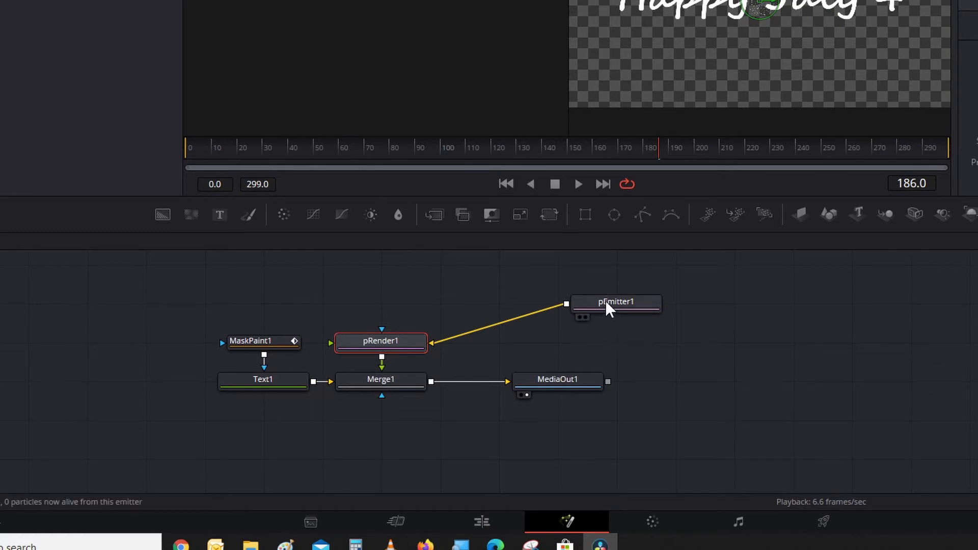
drag(603, 306, 351, 303)
click(351, 303)
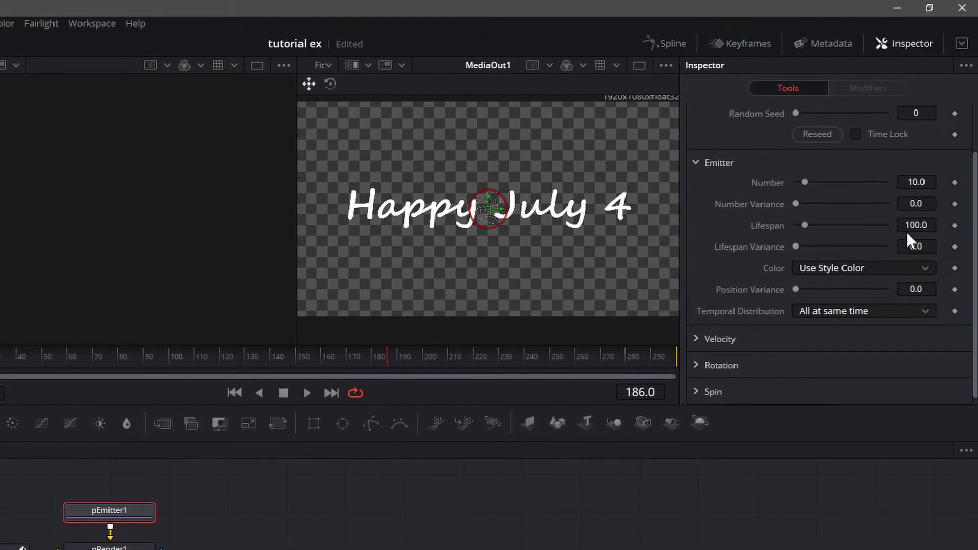
- Set the particle emitter's Lifespan to 25
click(920, 224)
double_click(919, 223)
text(25)
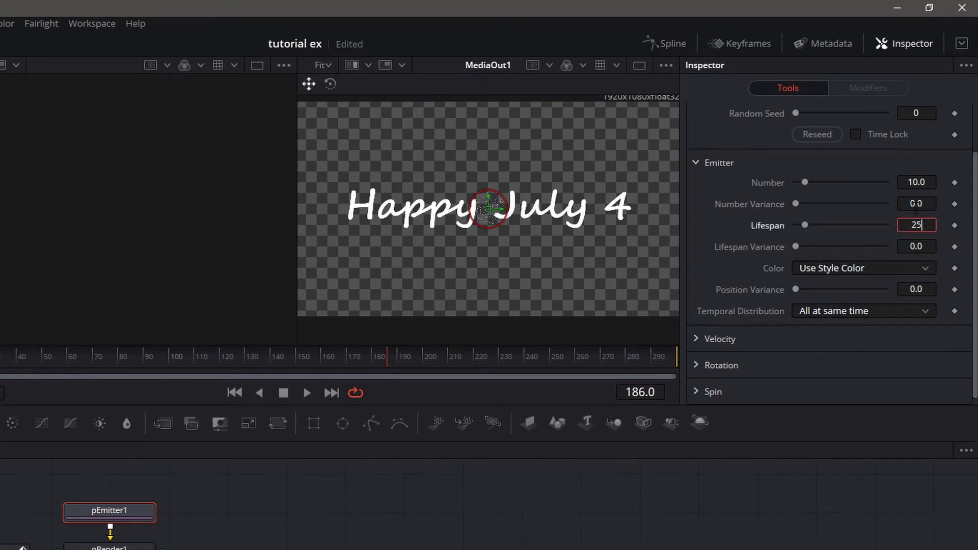
key(Tab)
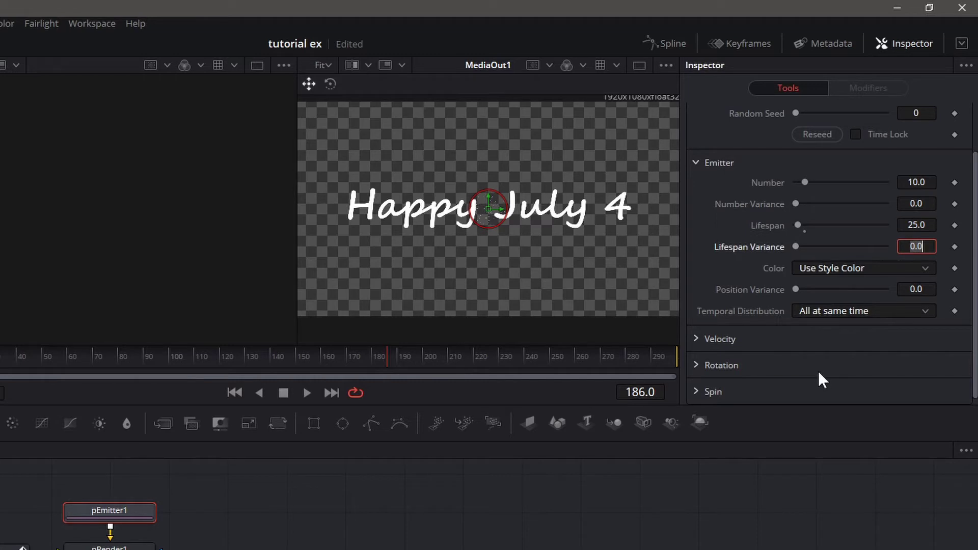
- Set the emitter's particle Velocity to 0.07
click(696, 339)
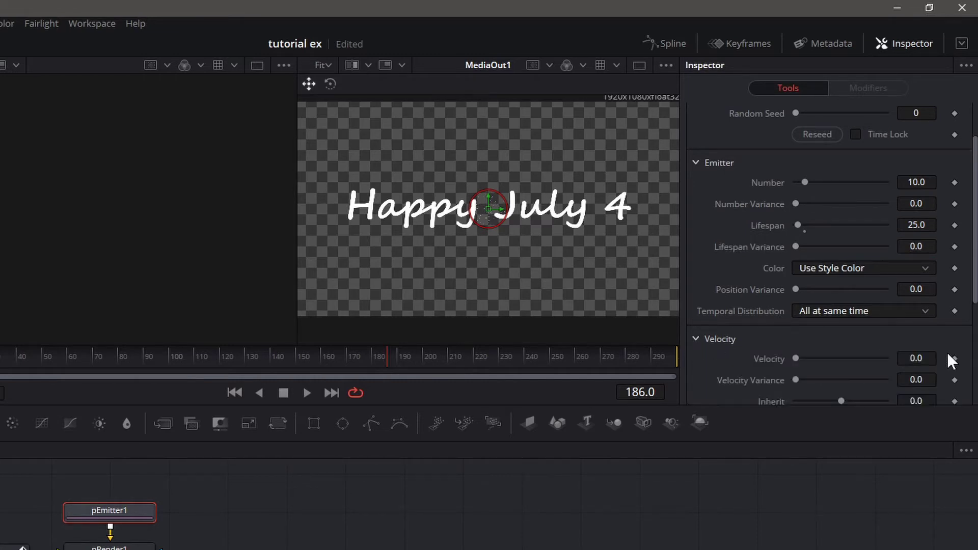
click(929, 358)
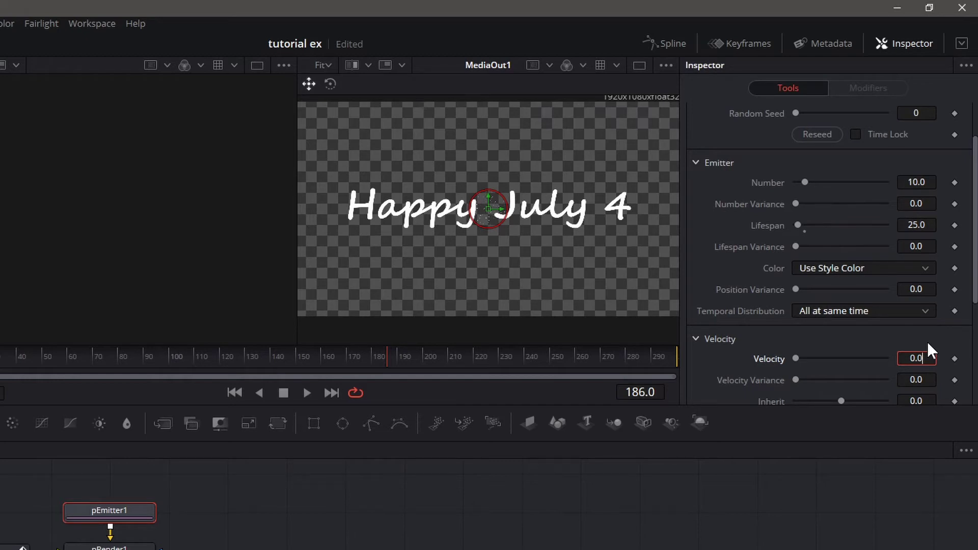
text(7)
scroll(948, 357, down, 4)
scroll(961, 362, down, 4)
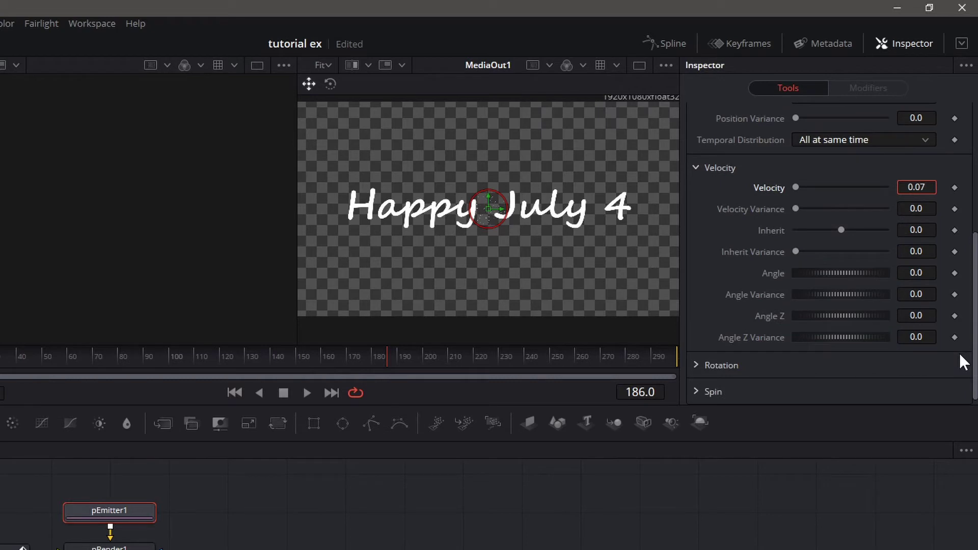
- Set the emitter's velocity Angle to 0.9
click(916, 274)
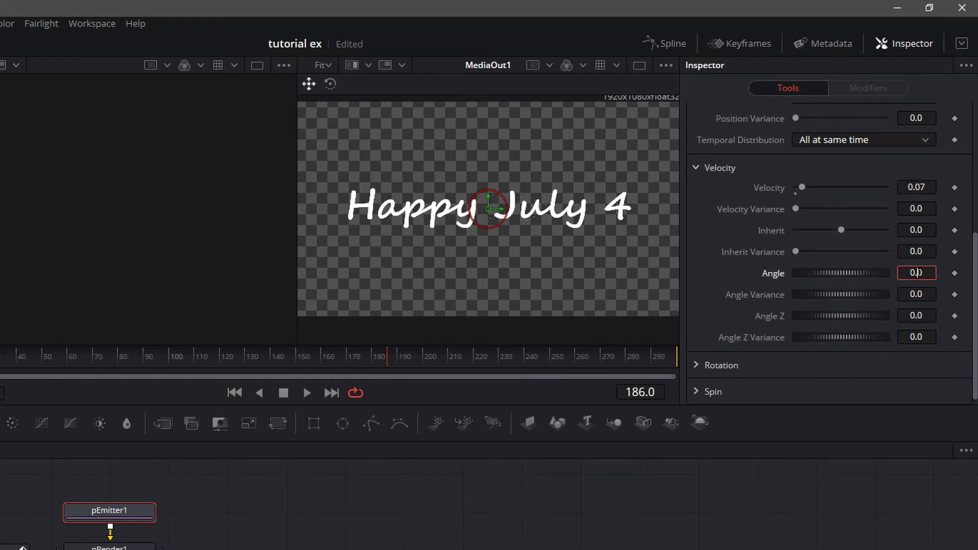
text(900)
key(Tab)
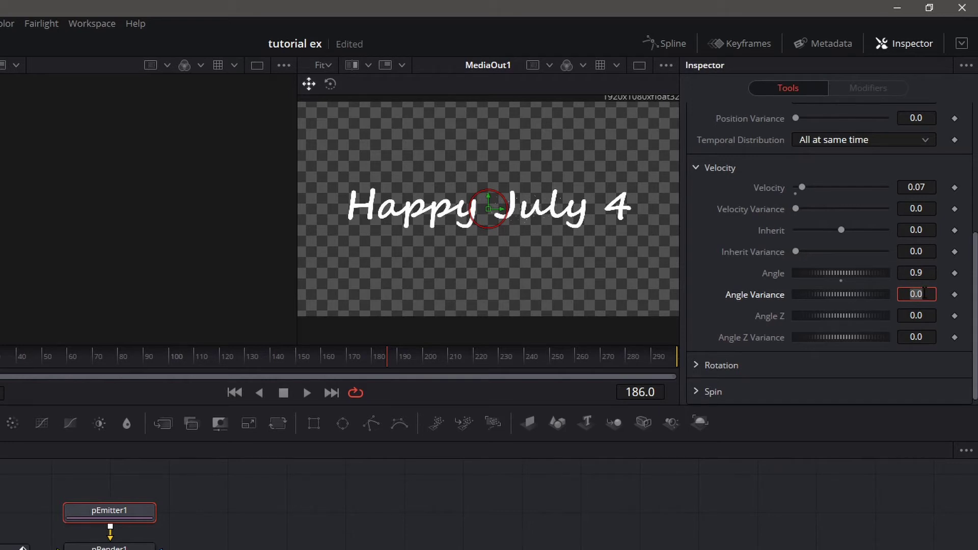
- Set the emitter's Angle Variance, Angle Z and Angle Z Variance to 40 each
click(926, 295)
double_click(926, 295)
text(40)
key(Tab)
text(40)
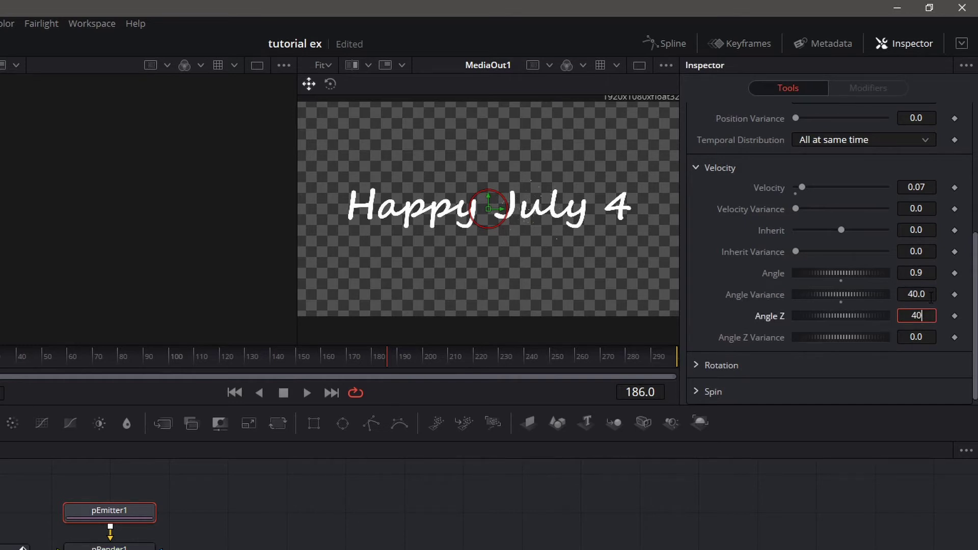
key(Tab)
text(40)
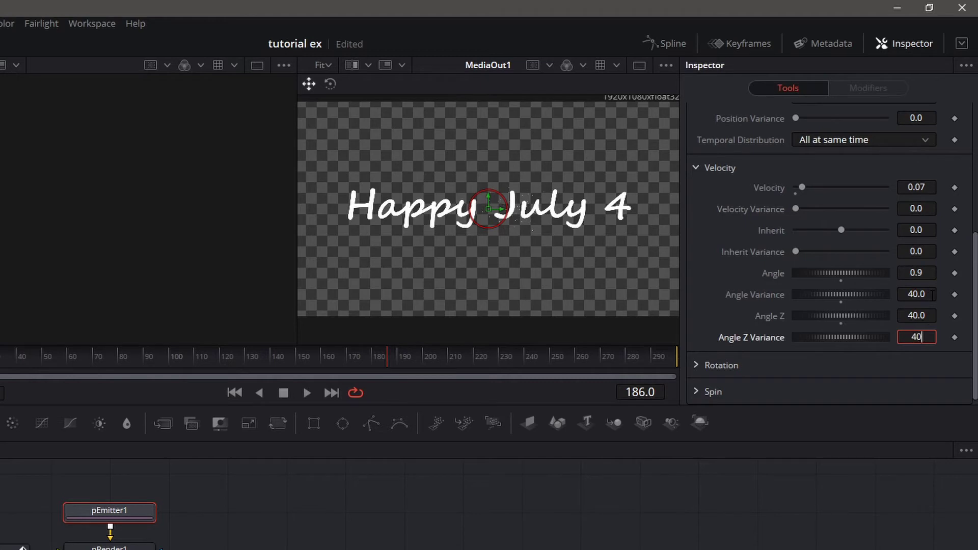
key(Tab)
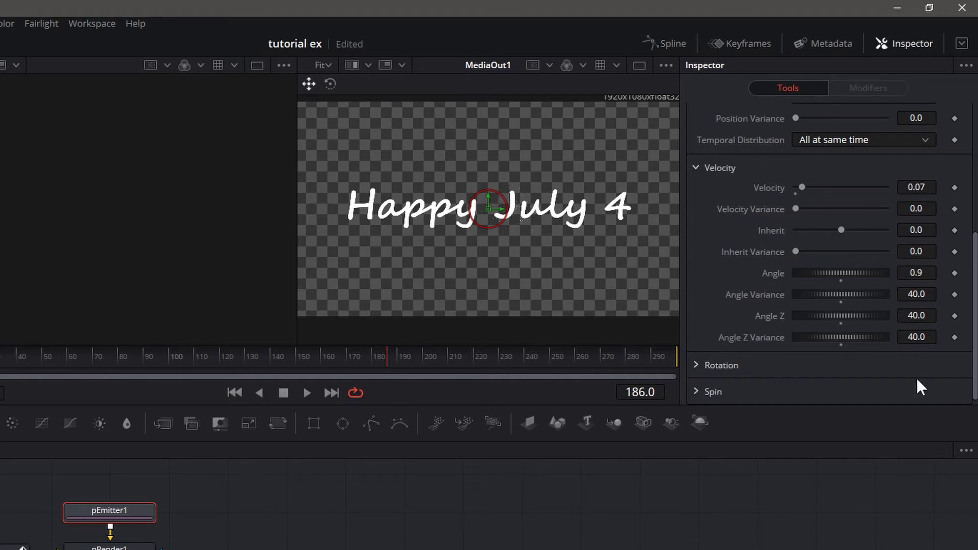
- Change the emitter's particle style to NGon
scroll(937, 369, up, 5)
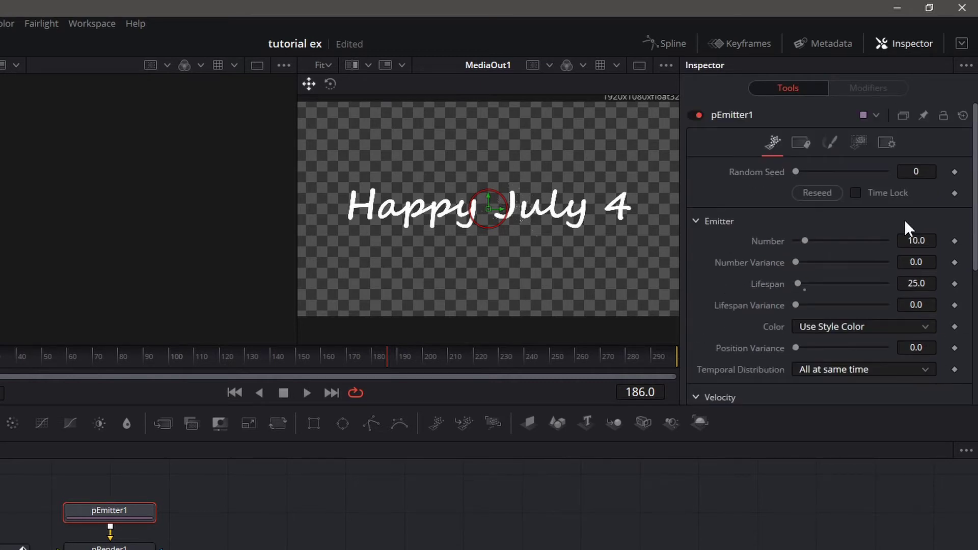
click(832, 140)
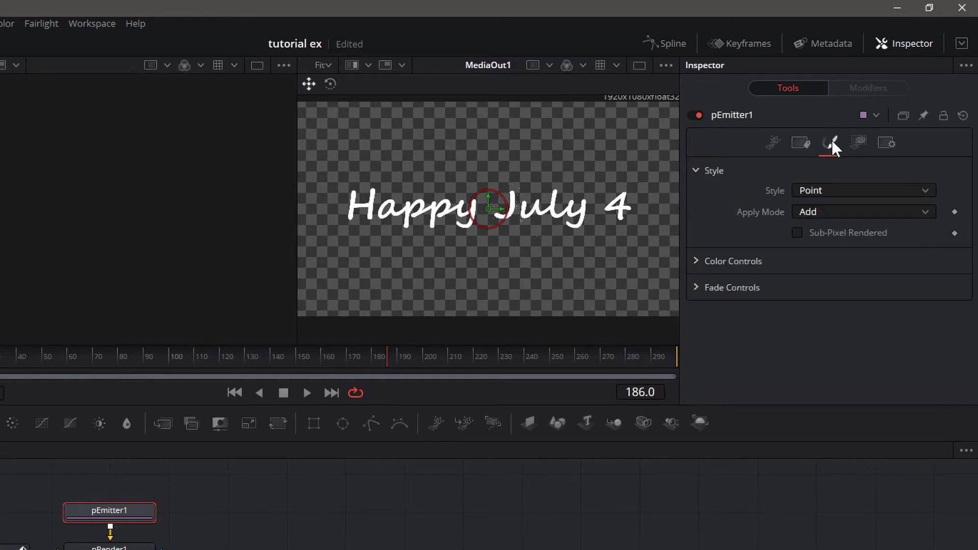
click(863, 186)
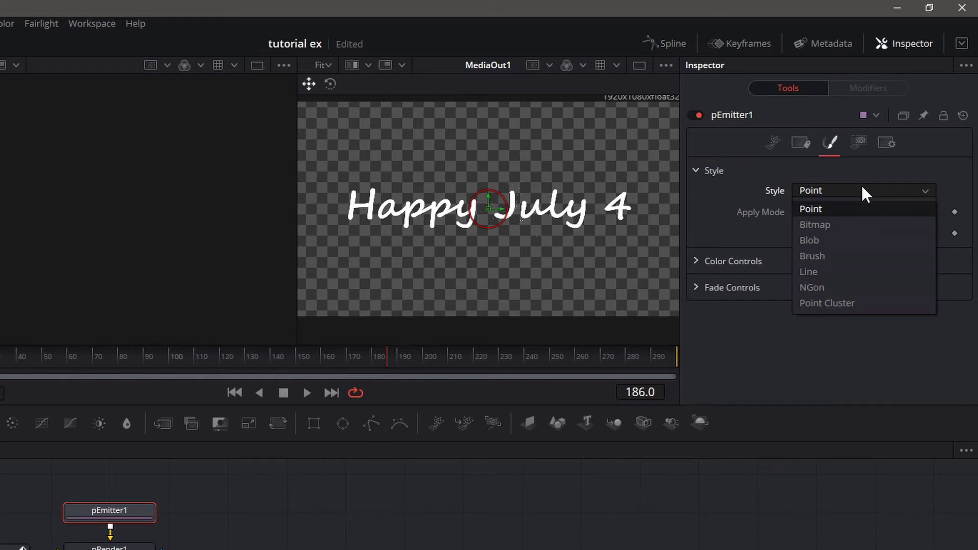
click(870, 292)
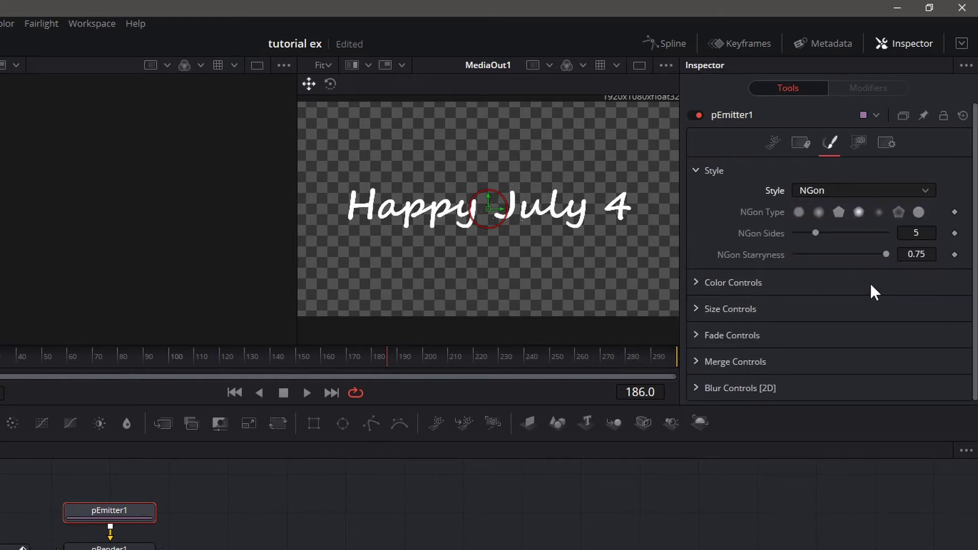
- Set the NGon particle Size to 3.0
click(697, 309)
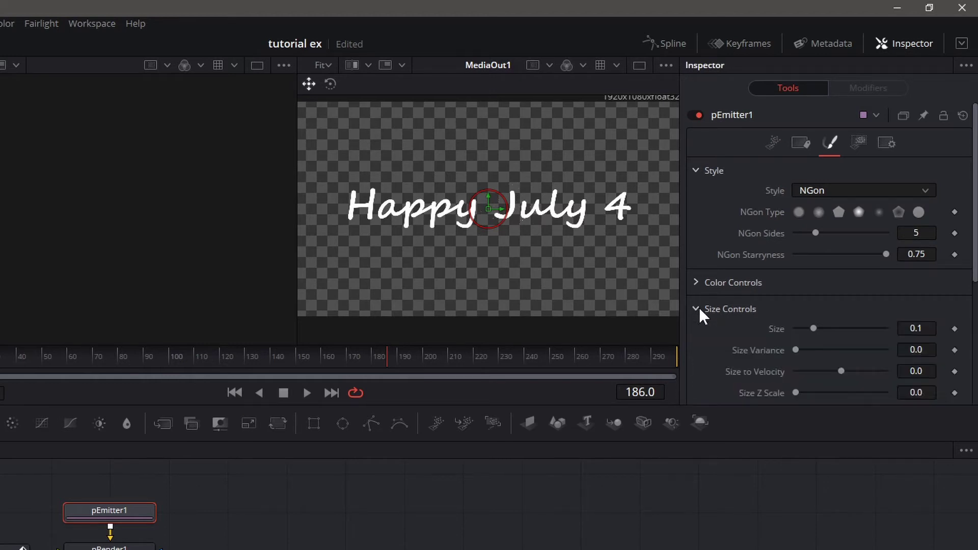
click(918, 329)
key(BackSpace)
key(BackSpace)
key(BackSpace)
text(3)
key(Tab)
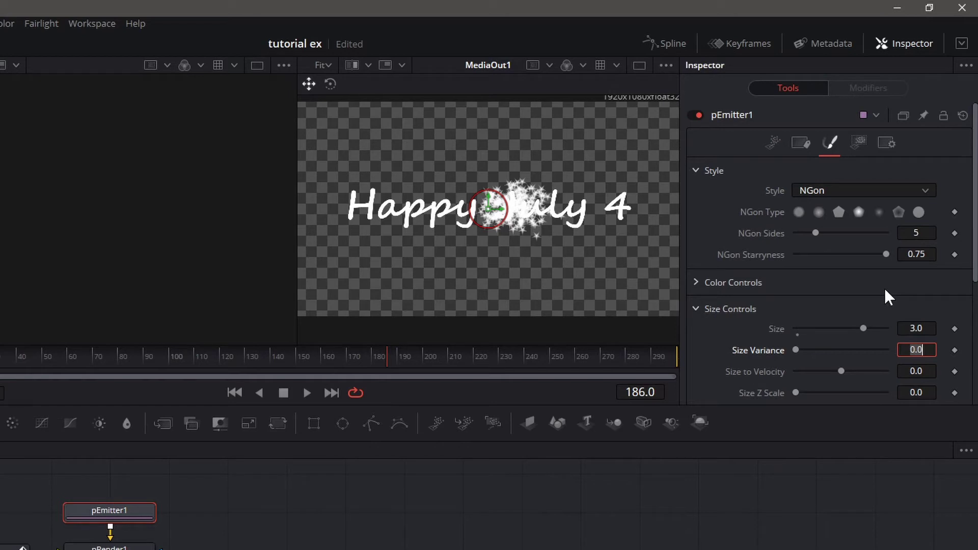
- Set the emitter's velocity Angle to 90 so the particles shoot upward
click(772, 140)
scroll(815, 227, down, 2)
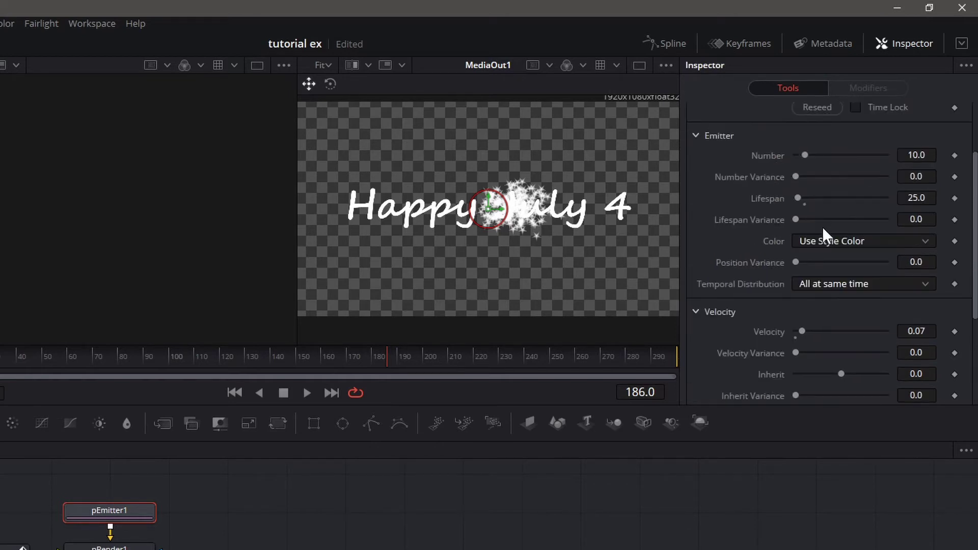
scroll(838, 235, down, 3)
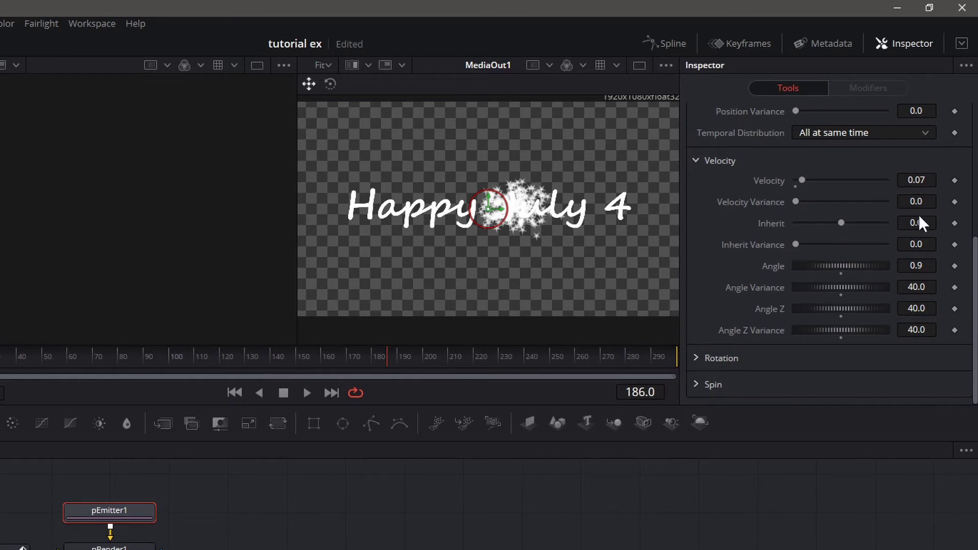
click(916, 265)
text(90)
key(Tab)
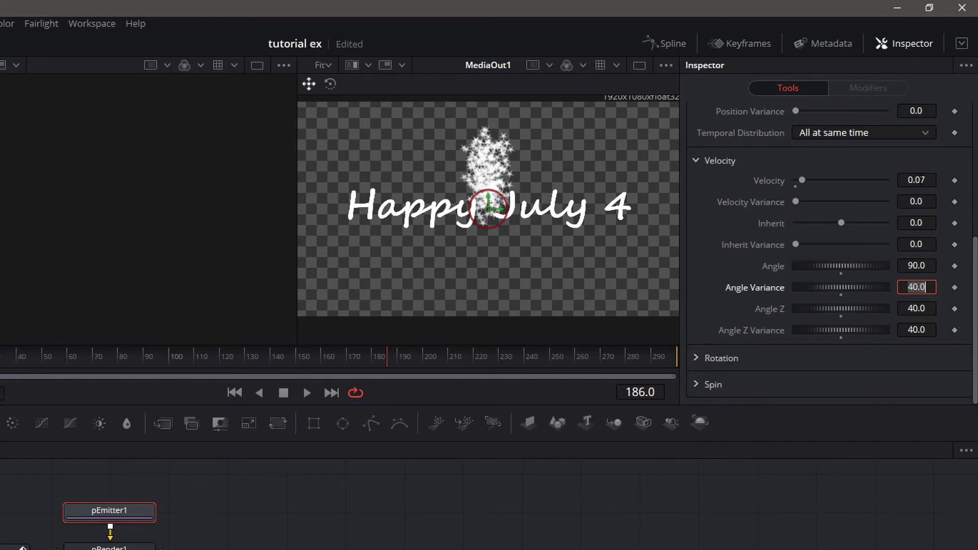
click(912, 161)
- Set the particles' Color Over Life gradient to red at the start and near-white at a new stop at about 0.46
scroll(900, 230, up, 5)
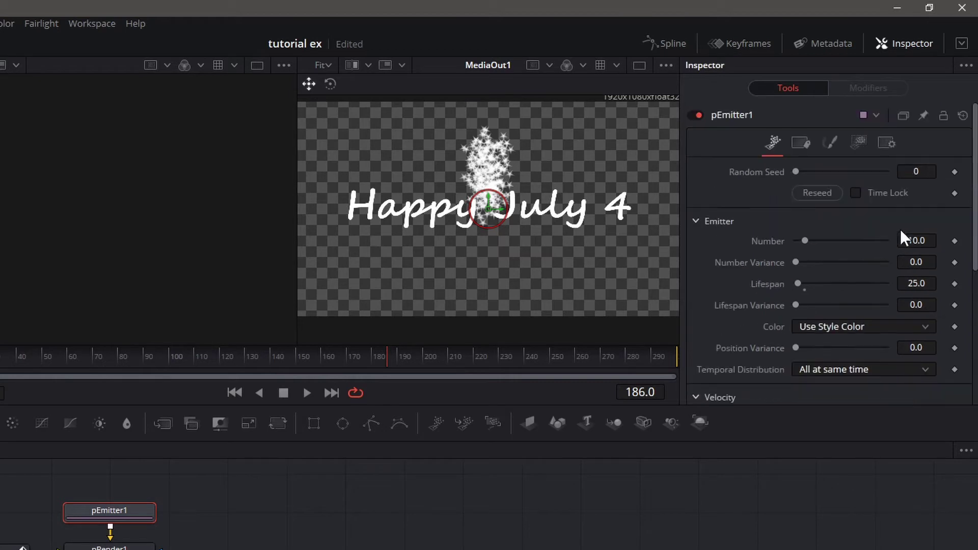
click(838, 144)
scroll(857, 209, down, 3)
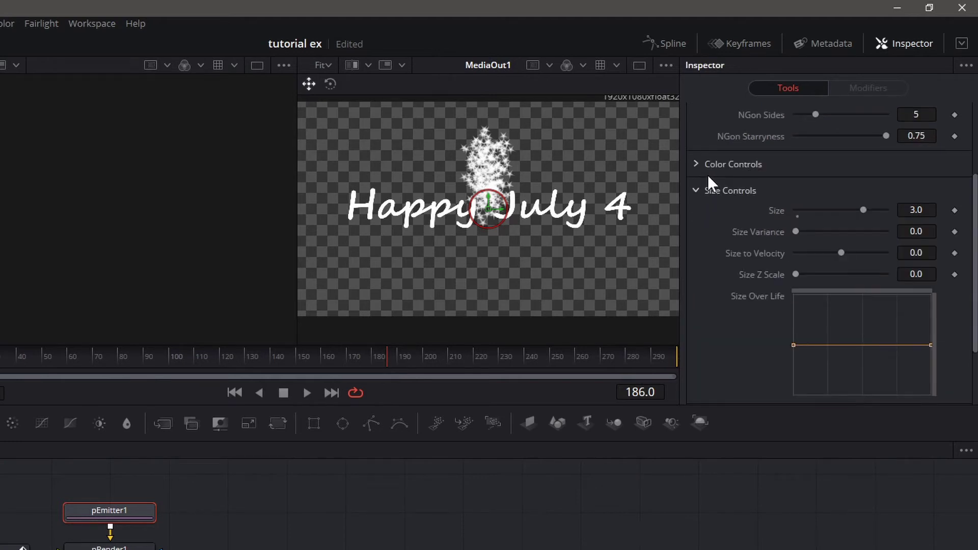
click(699, 163)
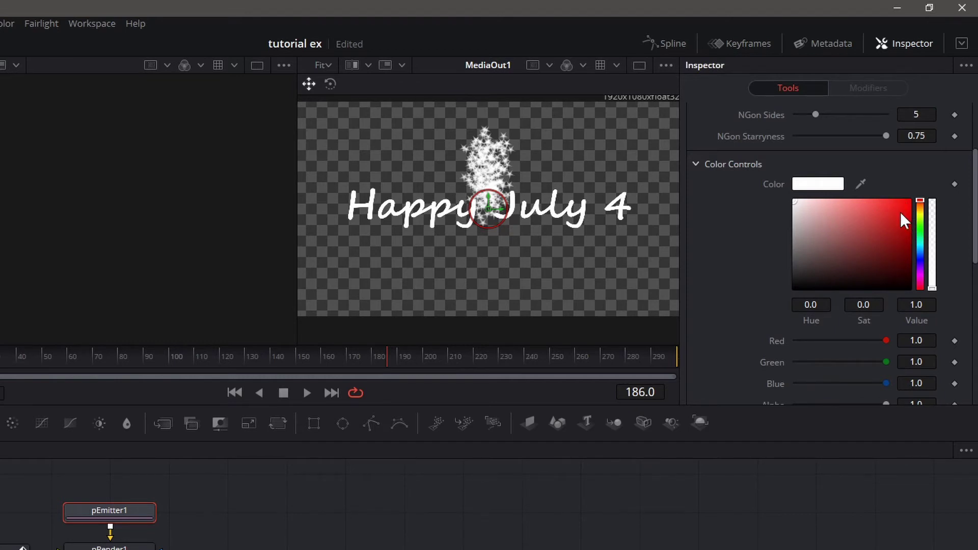
scroll(900, 212, down, 5)
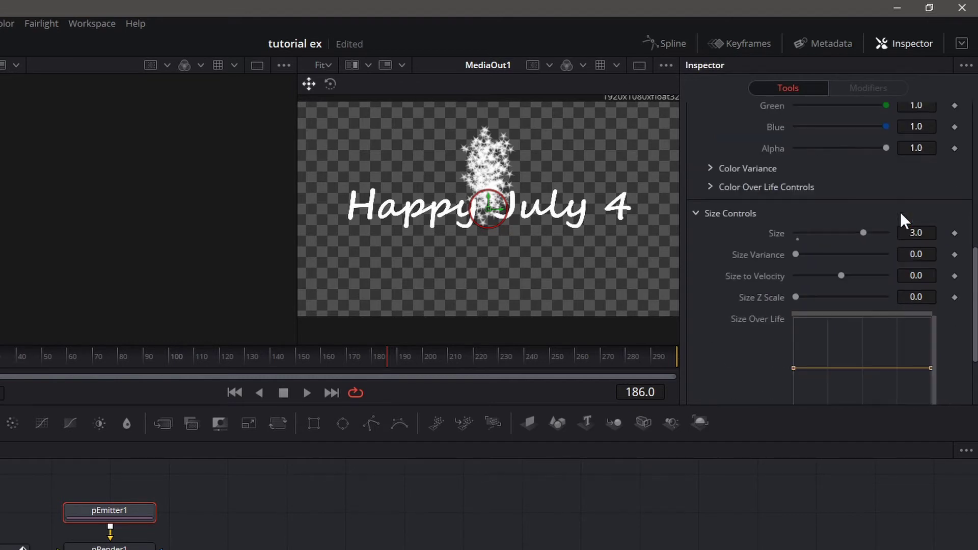
click(713, 187)
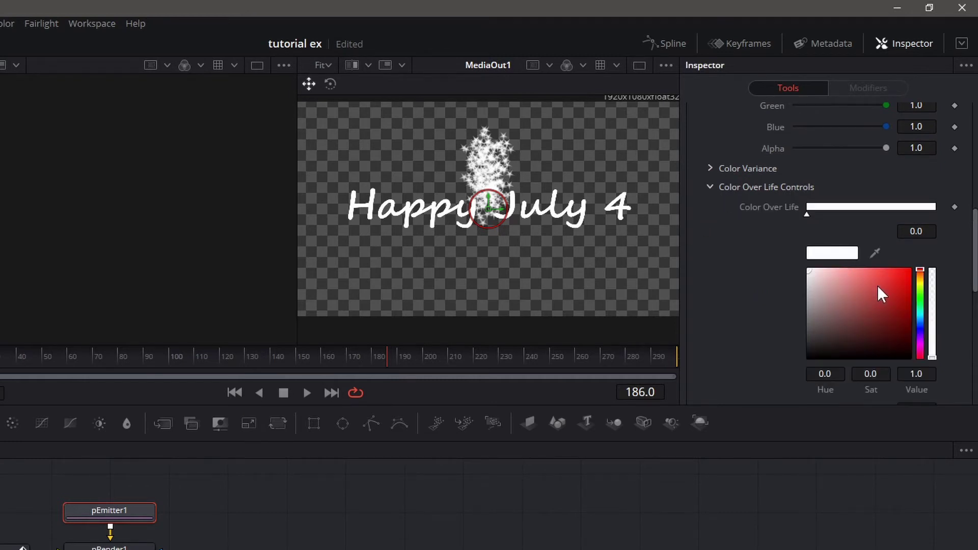
click(909, 270)
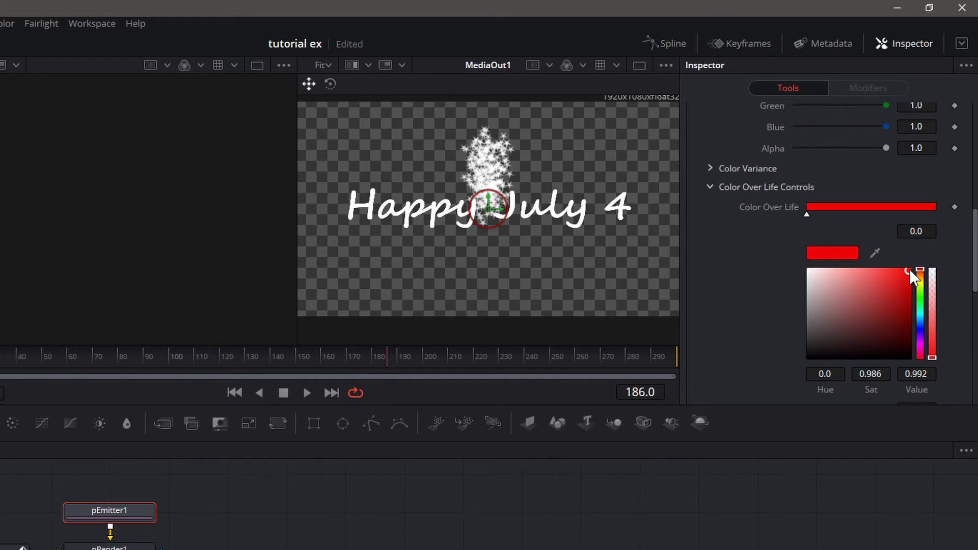
click(866, 214)
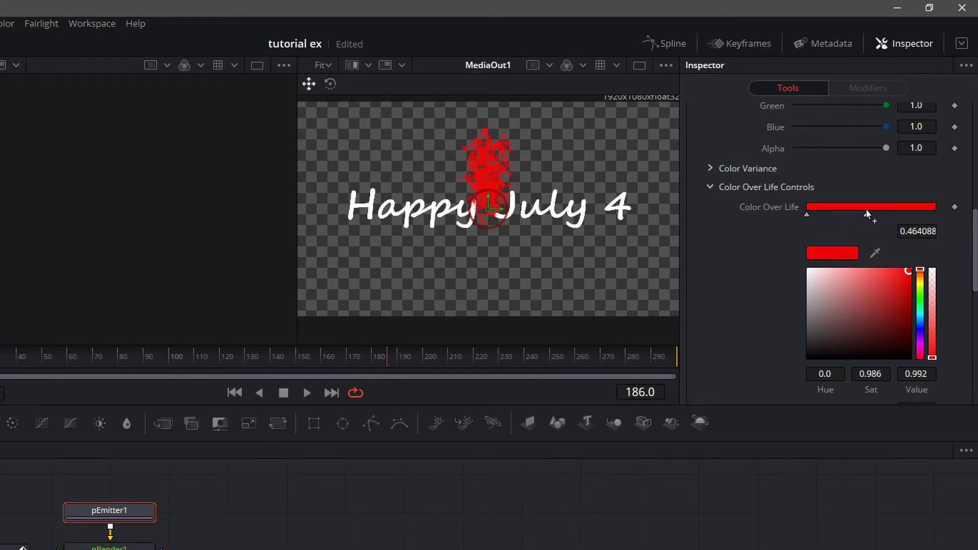
click(810, 271)
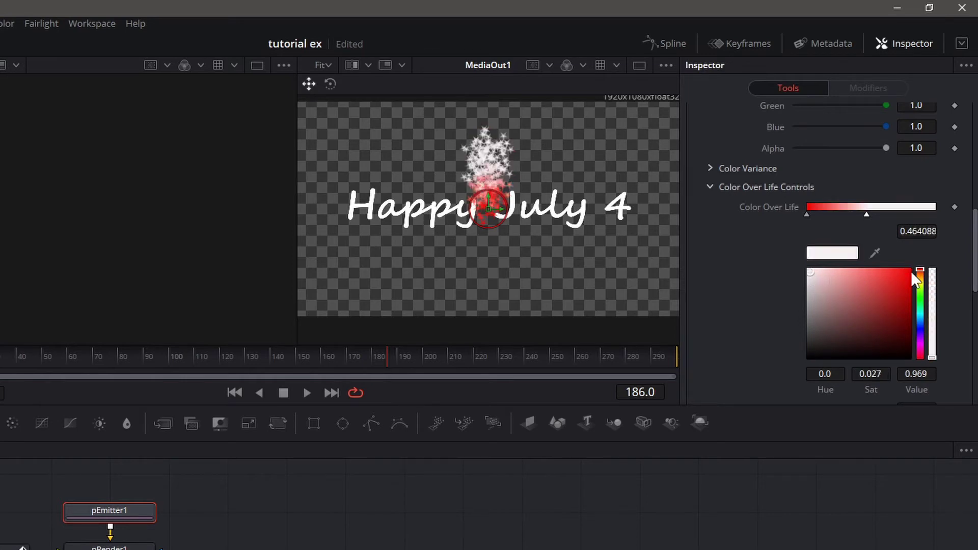
- Add a blue stop at about 0.93 near the end of the particles' Color Over Life gradient
click(928, 213)
click(919, 325)
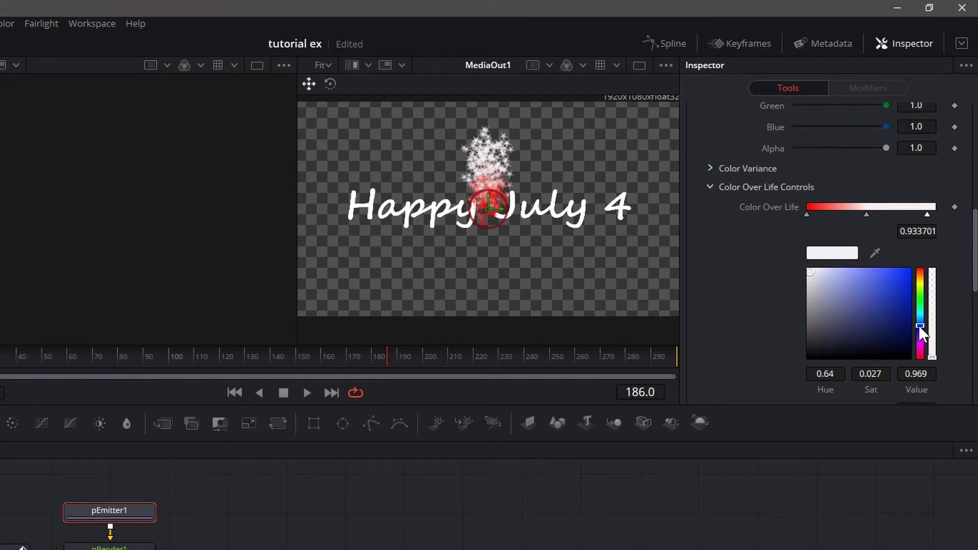
click(909, 273)
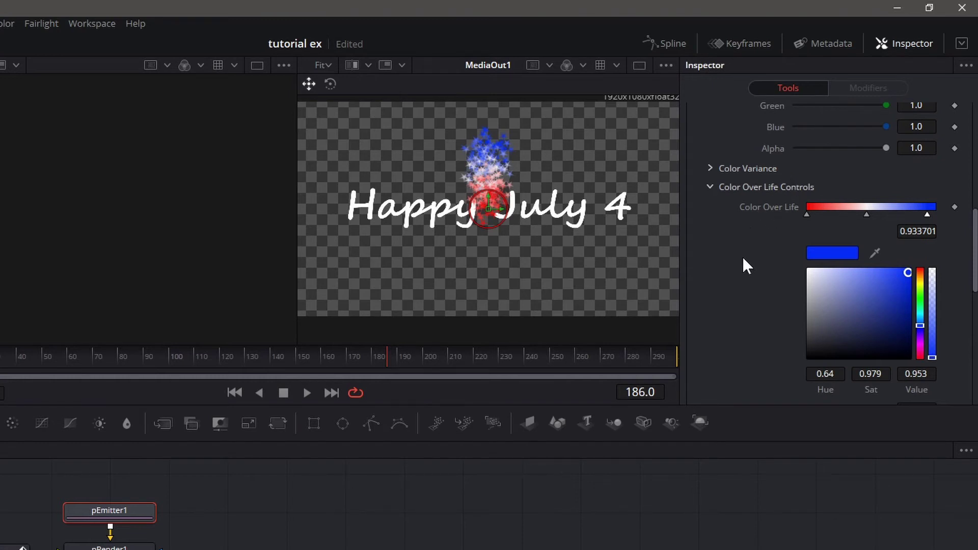
- Change the emitter's Region from a sphere to Bitmap
scroll(742, 258, up, 10)
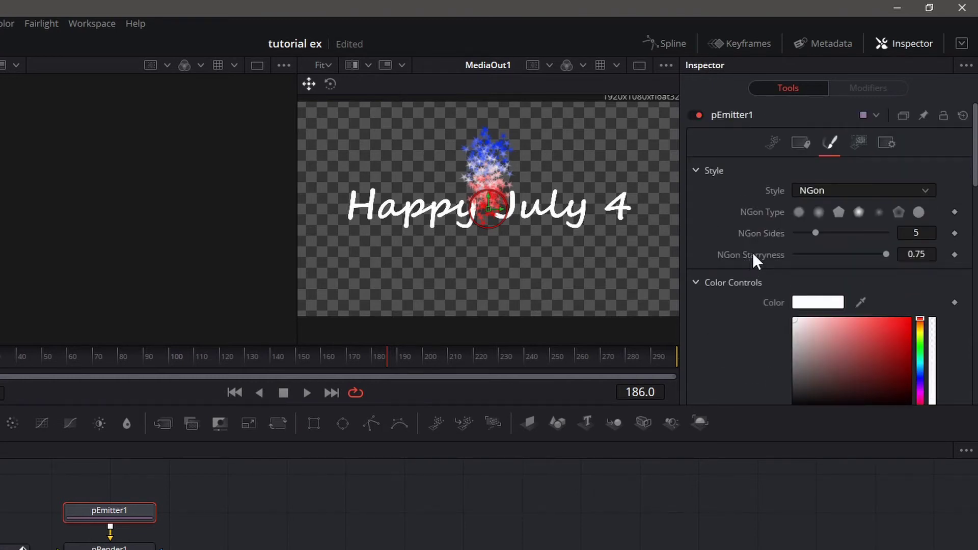
click(857, 142)
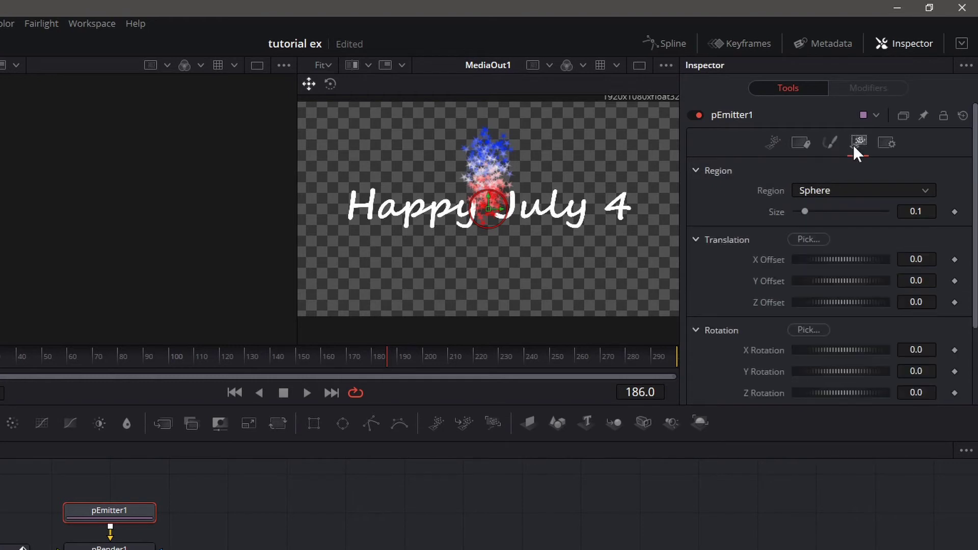
click(855, 188)
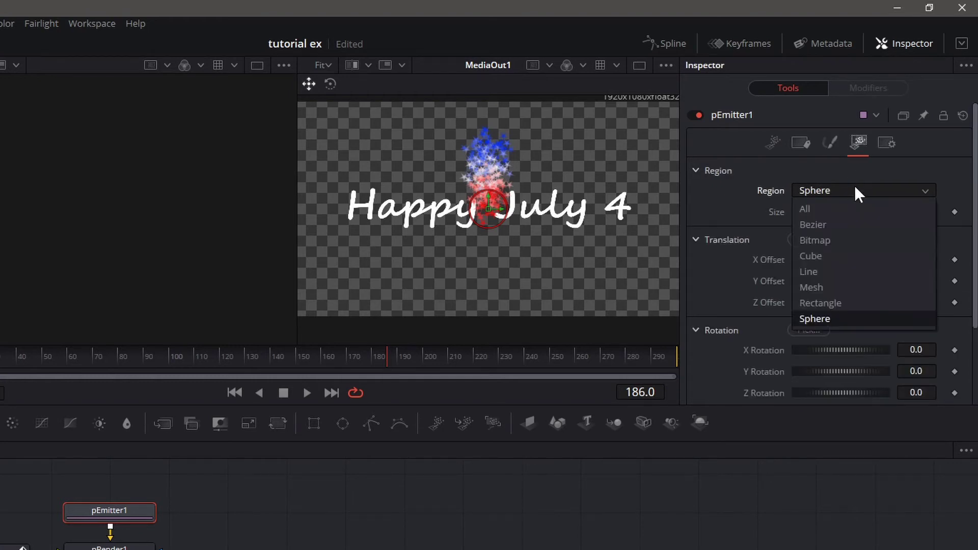
click(864, 241)
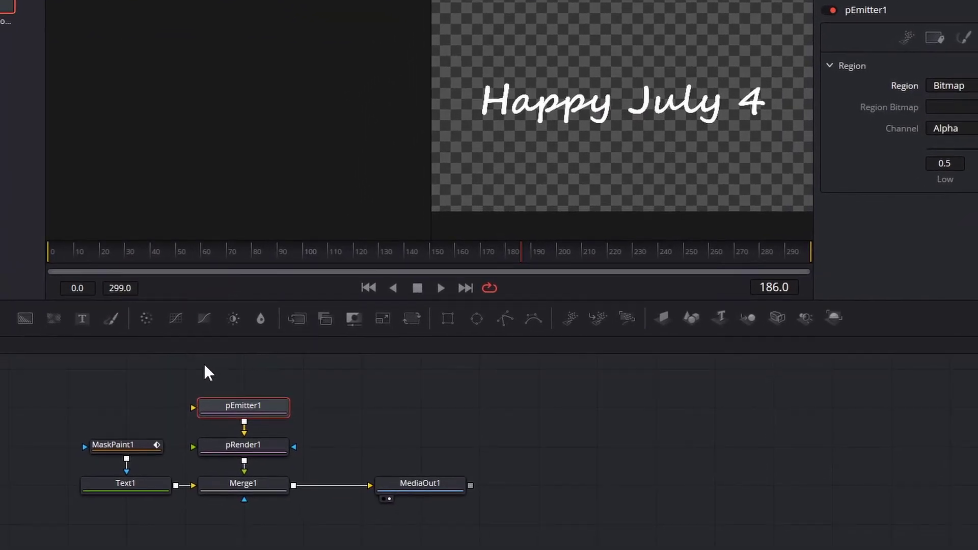
- Duplicate the MaskPaint1 node, connect the copy to pEmitter1's input, and place it beside the emitter
click(108, 446)
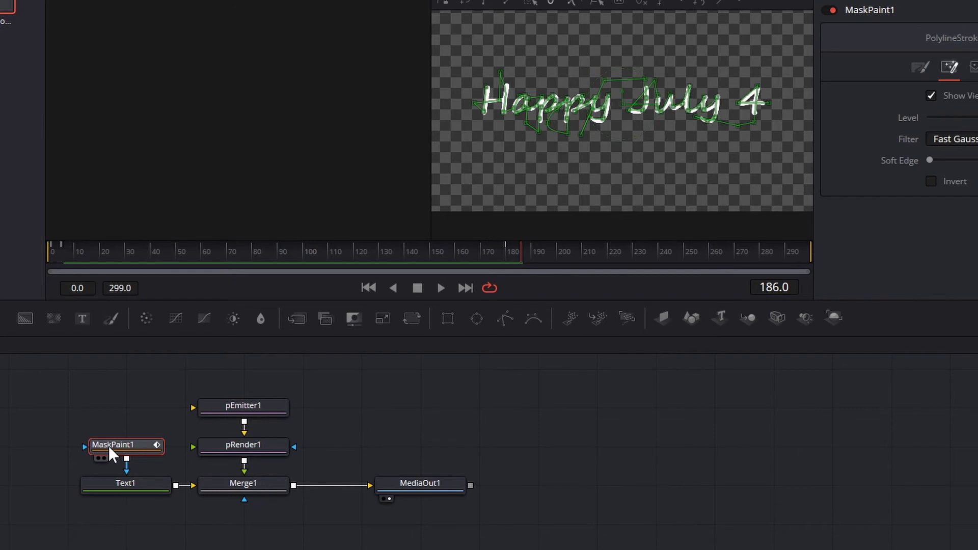
right_click(109, 445)
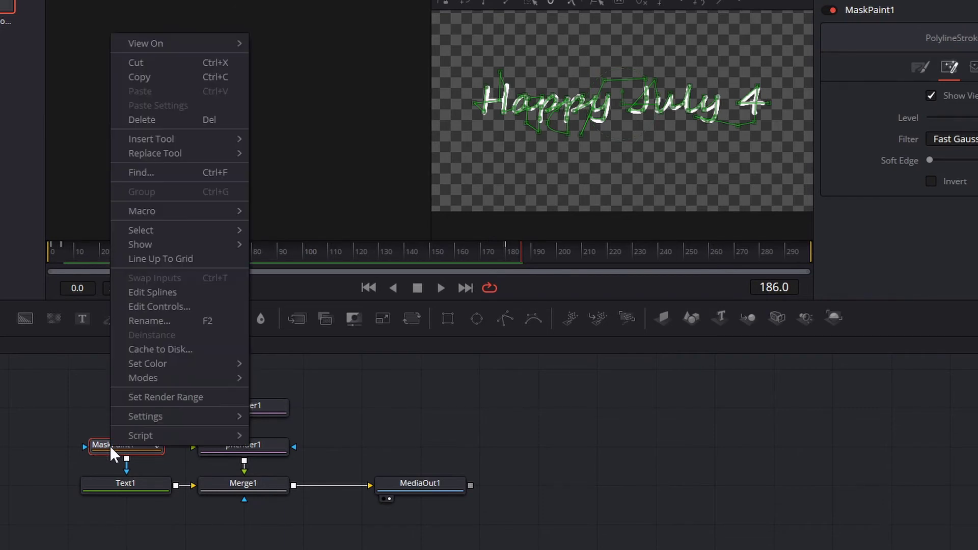
click(156, 76)
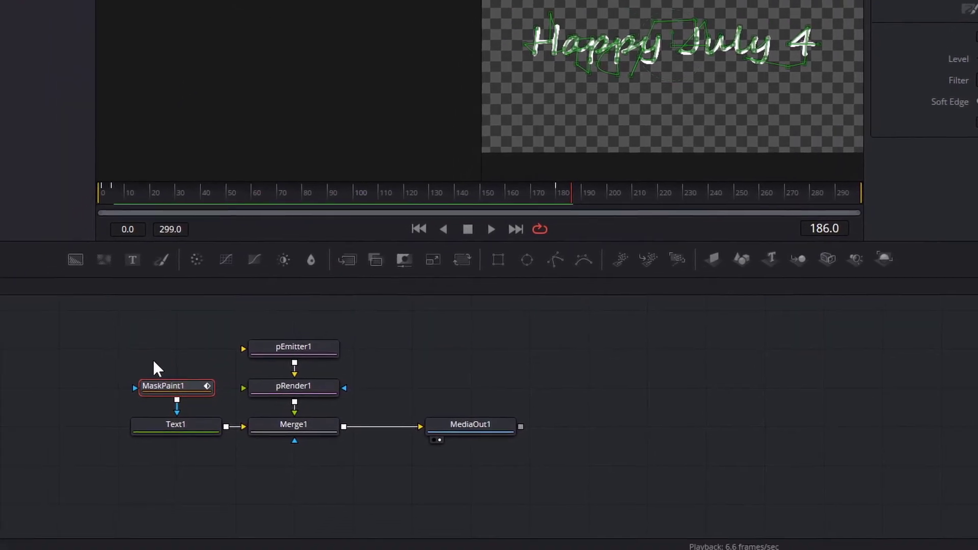
right_click(92, 292)
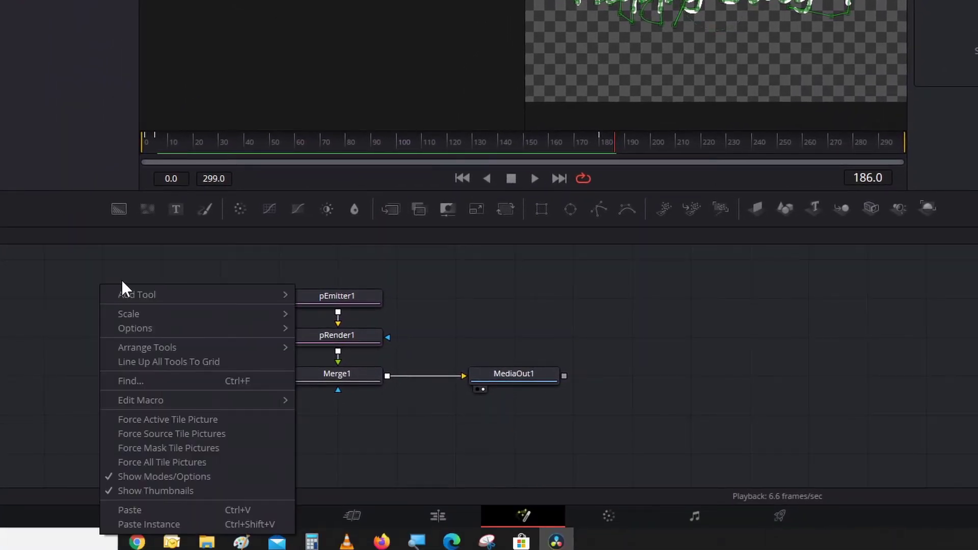
click(171, 507)
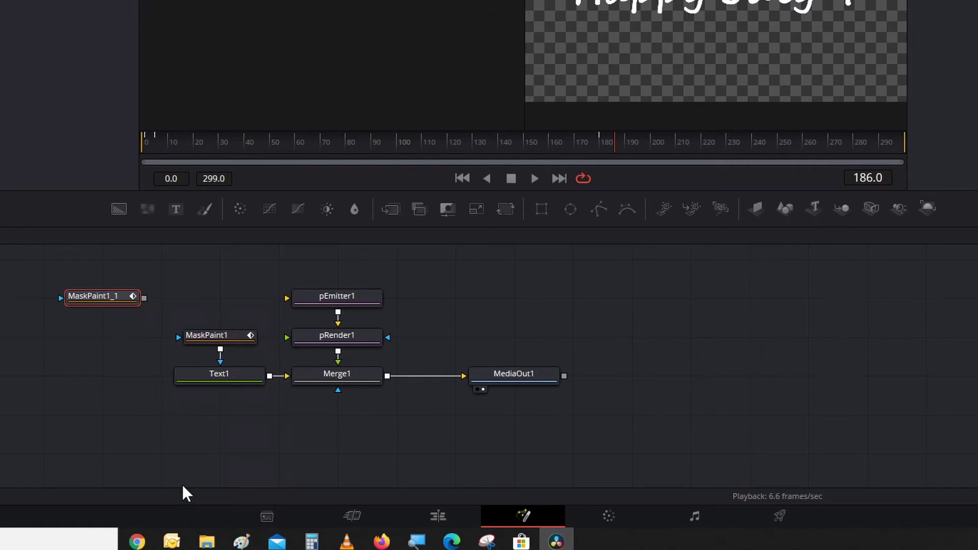
drag(145, 298, 350, 298)
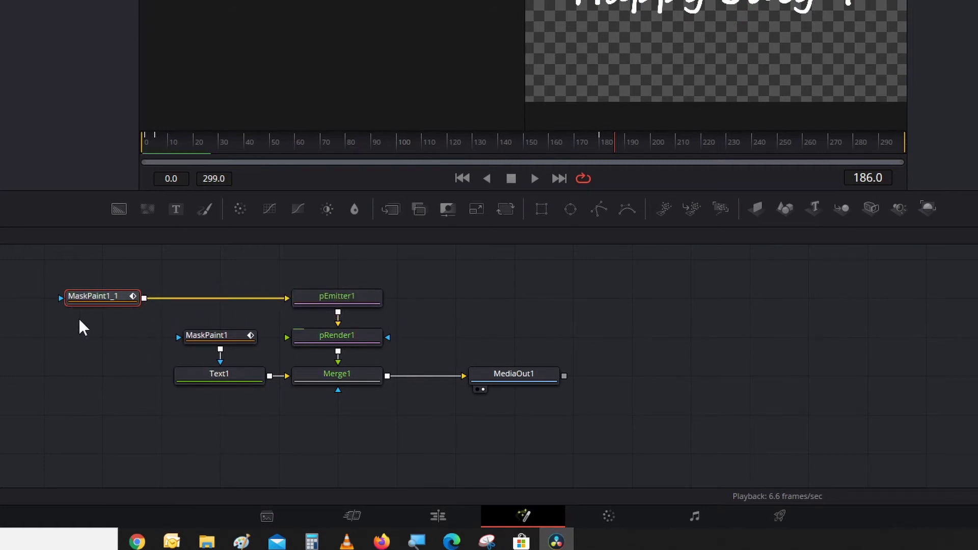
drag(97, 295, 206, 294)
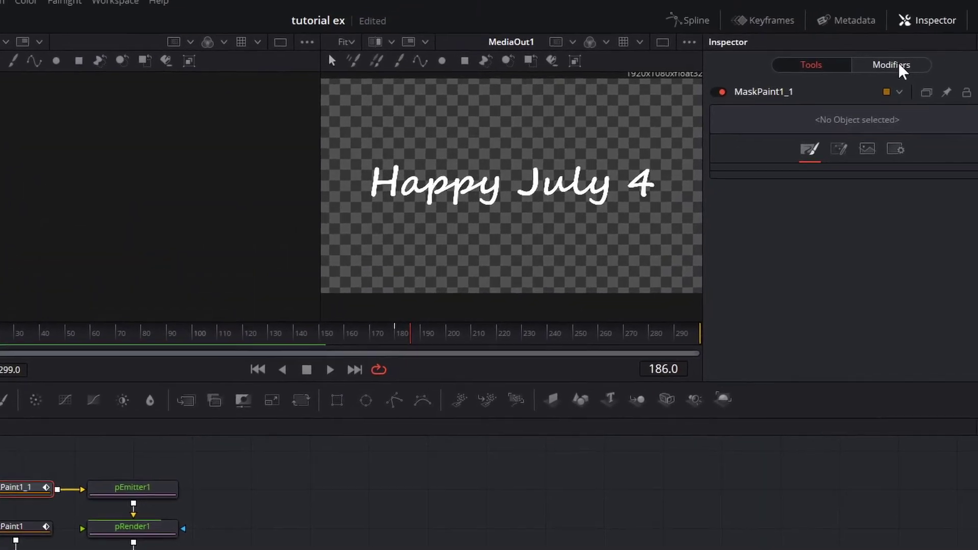
- Remove all Write On group keyframes from the copied mask's polyline stroke modifier
click(876, 87)
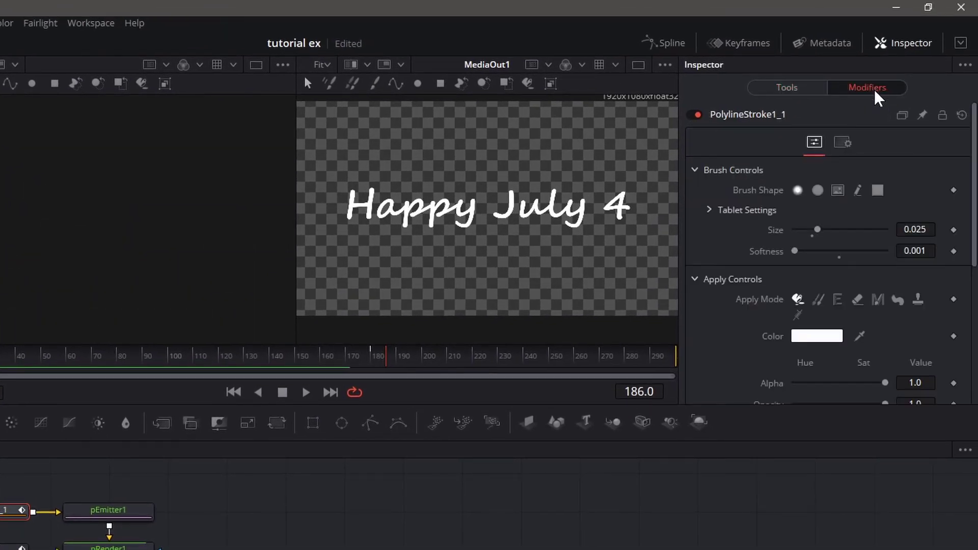
scroll(856, 234, down, 5)
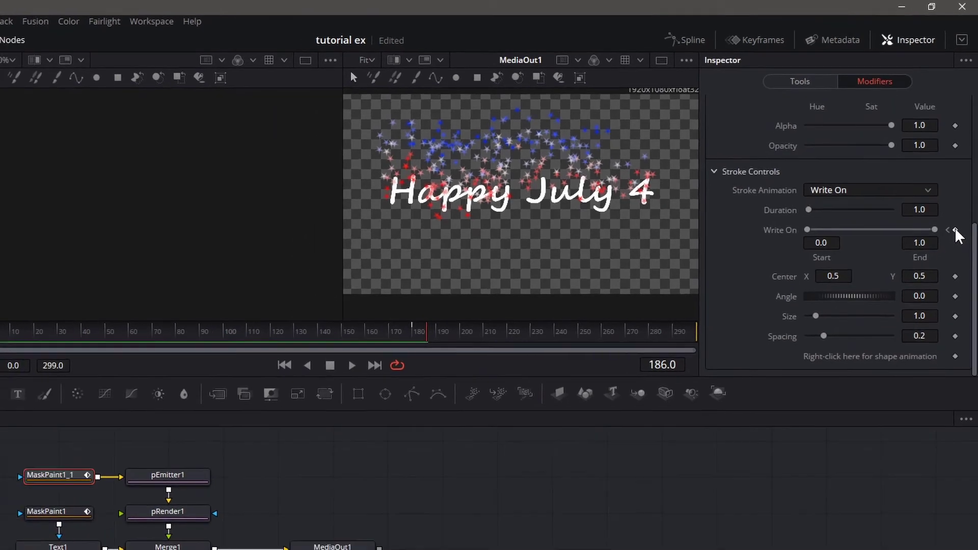
right_click(959, 198)
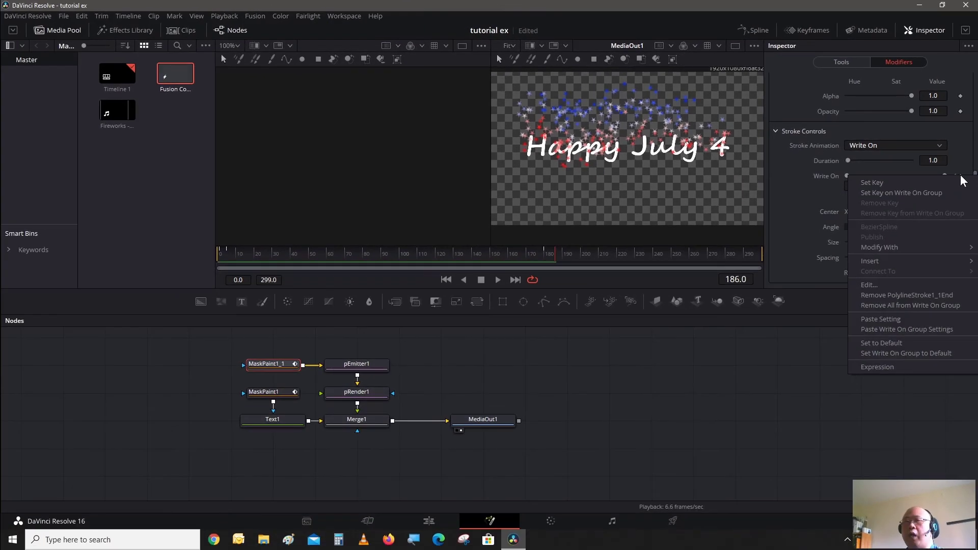
click(940, 306)
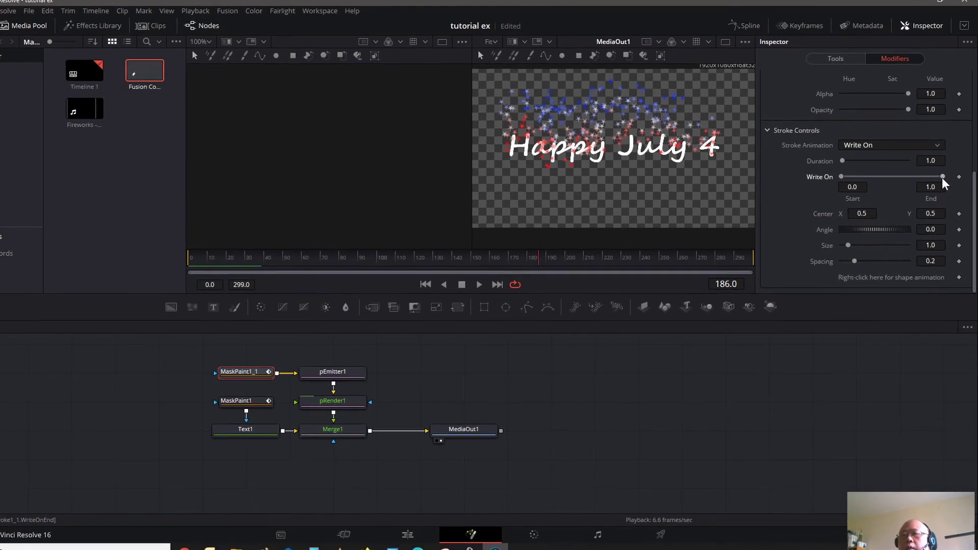
- Set the copied mask's Write On End to 0.0 and keyframe Write On at frame 1
drag(943, 177, 843, 178)
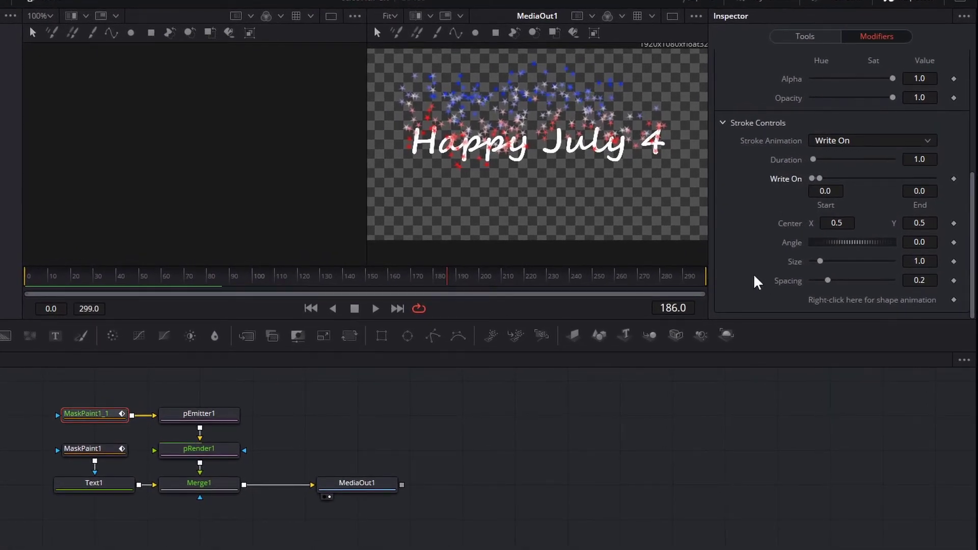
click(30, 283)
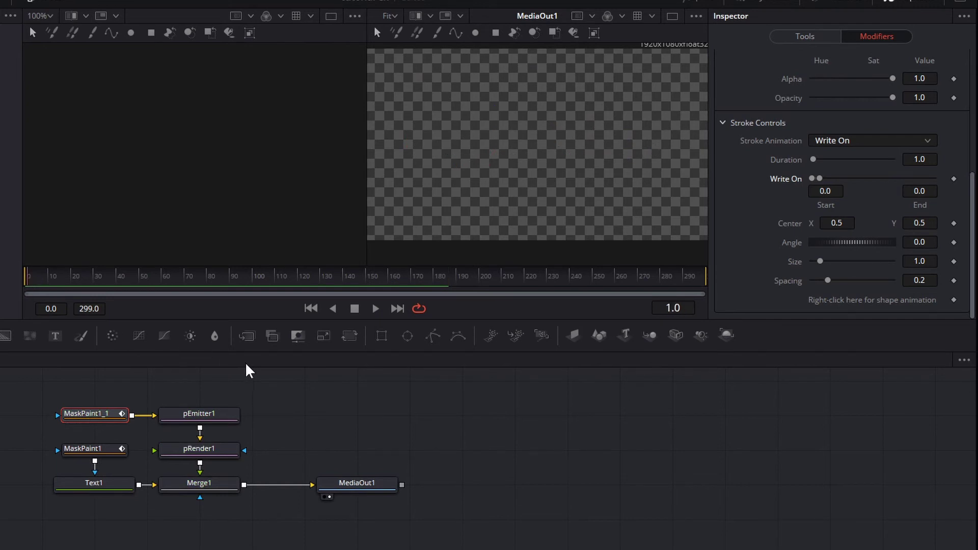
key(Right)
key(Left)
click(954, 179)
- Set the copied mask's Write On End to 0.015 at frame 2
key(Right)
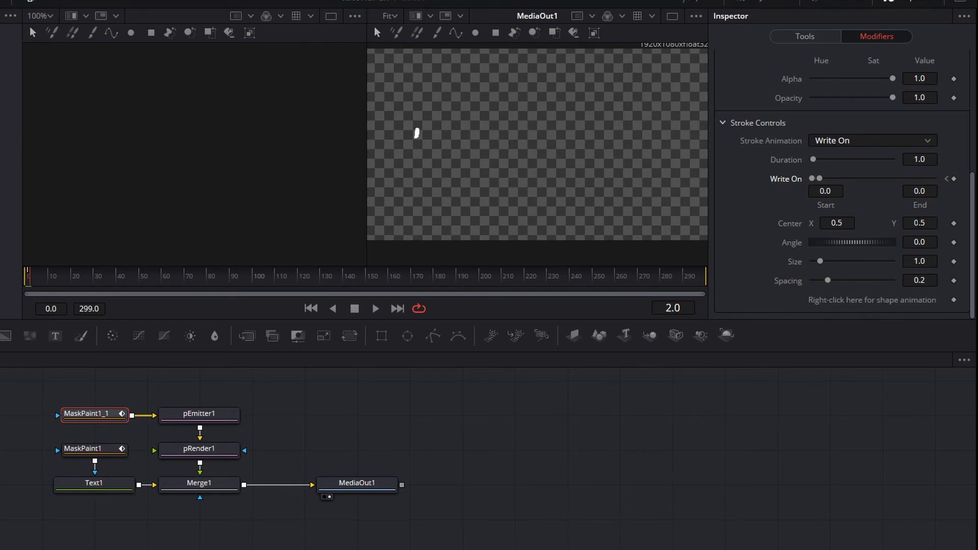
click(925, 191)
text(15)
click(772, 206)
- Move the copied mask's Write On range to Start 0.985 and End 1.0 at frame 180, and preview the particles
click(433, 278)
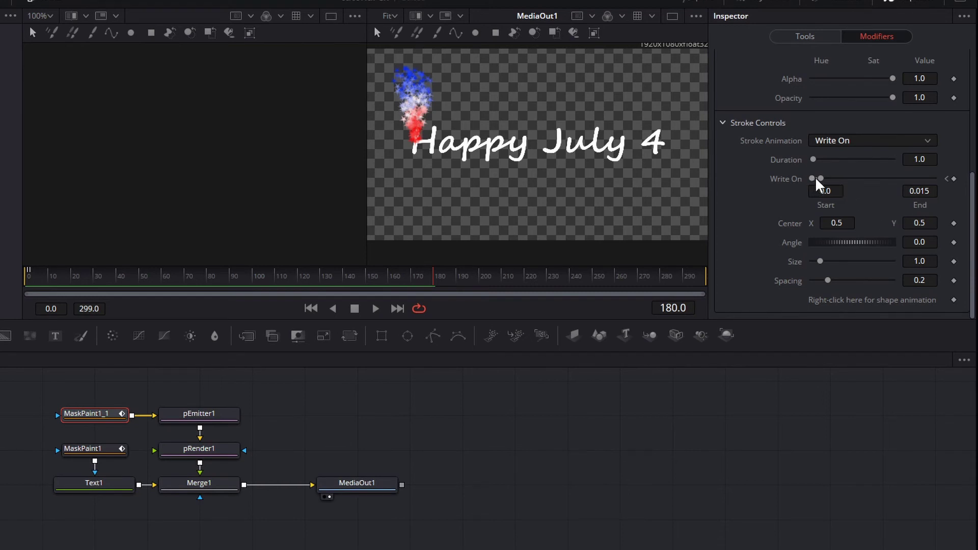
drag(816, 180, 929, 179)
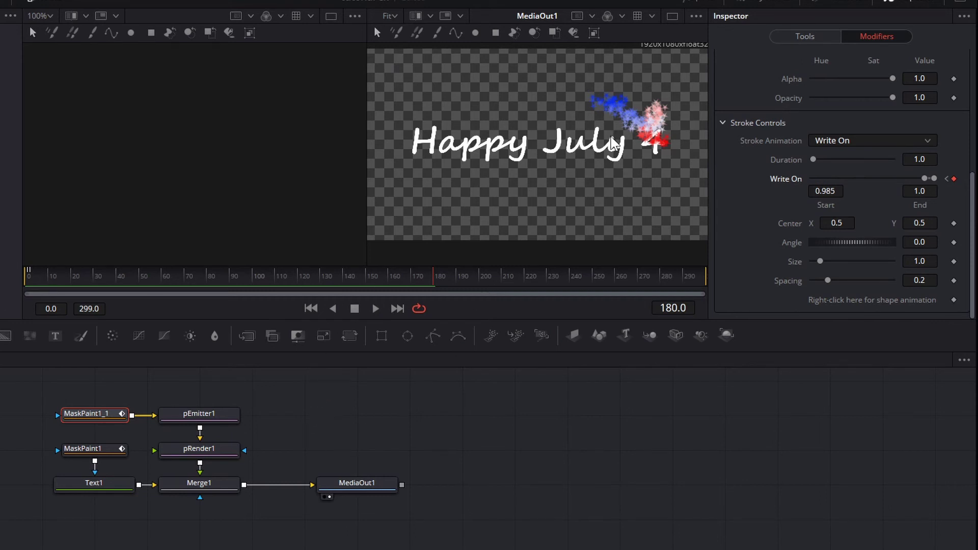
key(space)
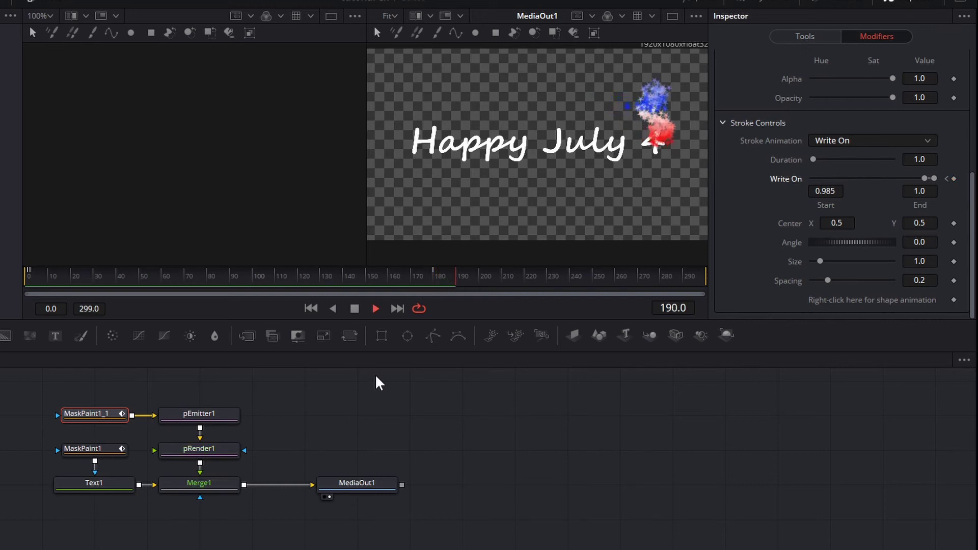
key(space)
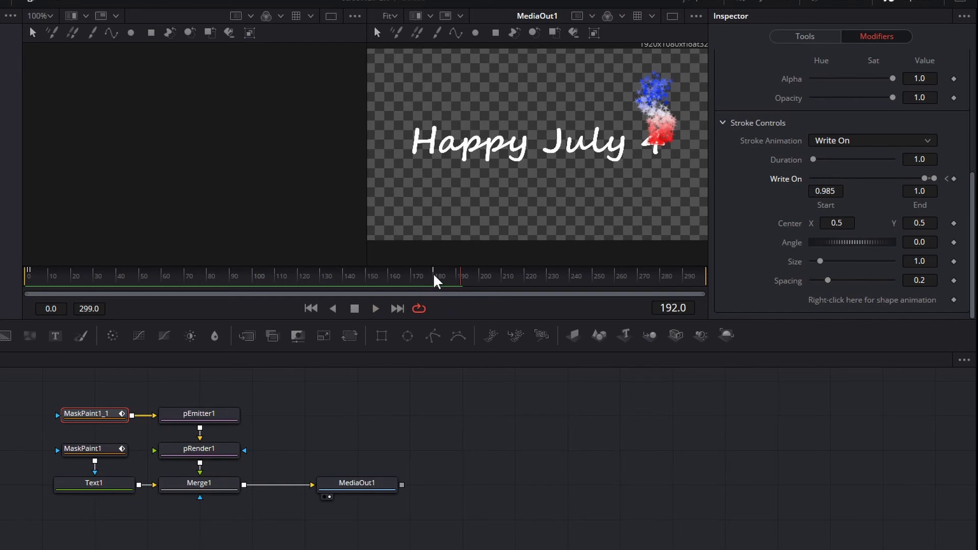
- Keyframe pEmitter1's Lifespan at 25.0 just before frame 180 and at 0.0 on frame 180, and play back the ending
click(432, 281)
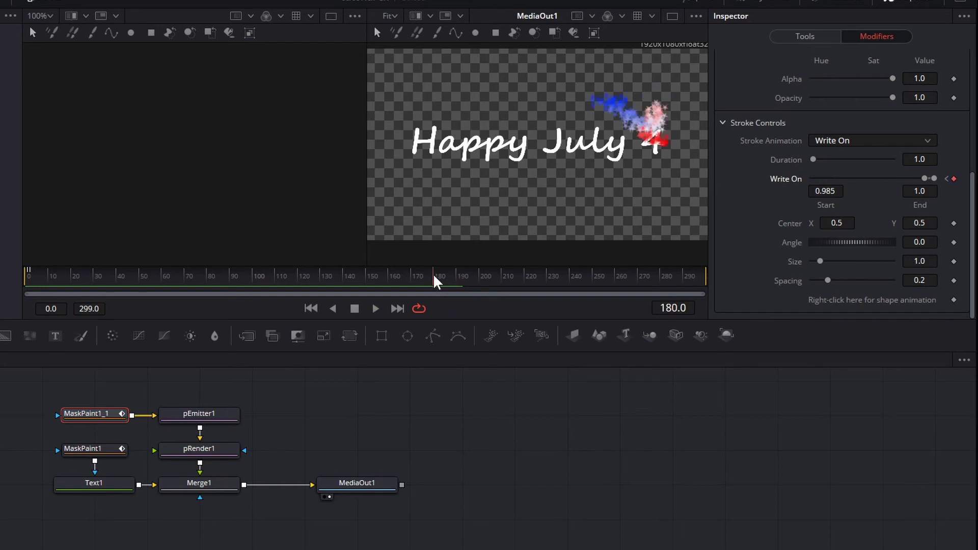
click(196, 416)
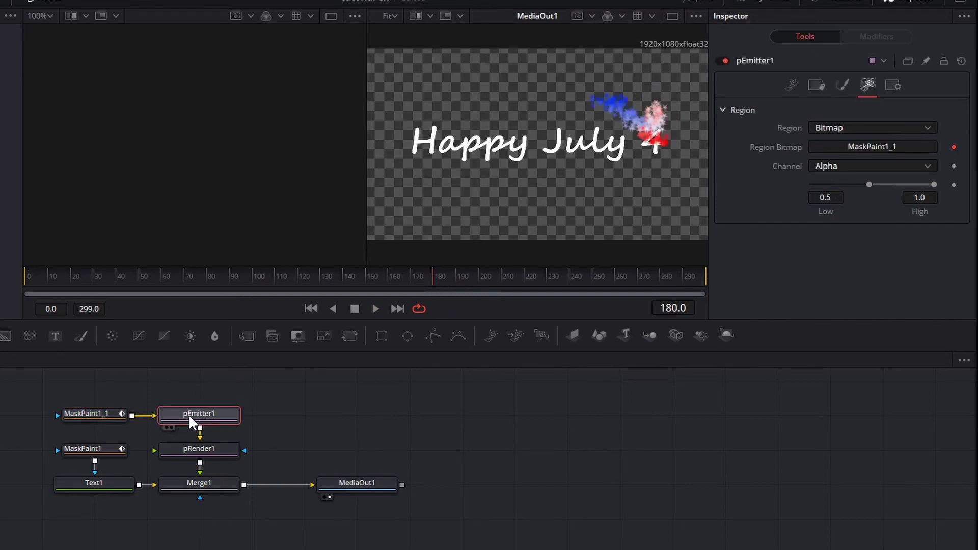
click(784, 86)
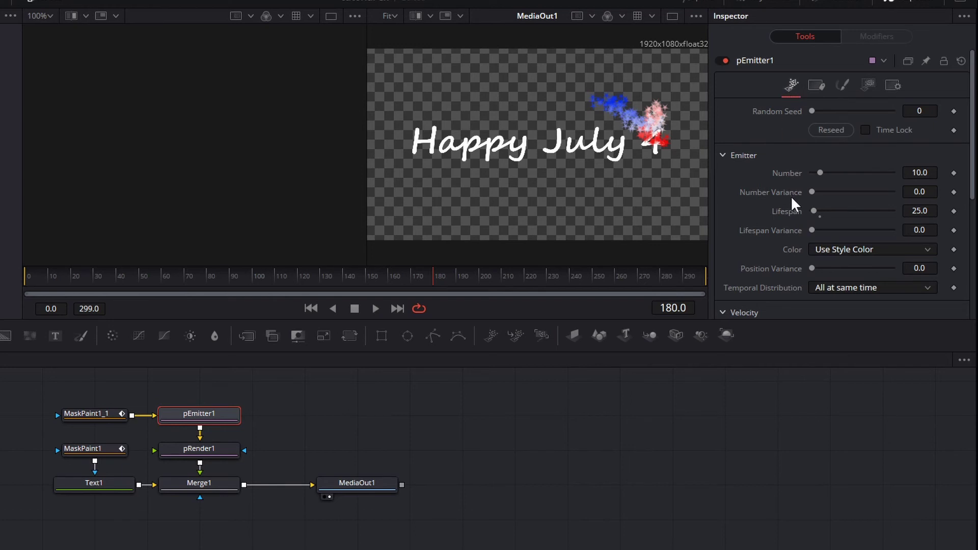
click(954, 212)
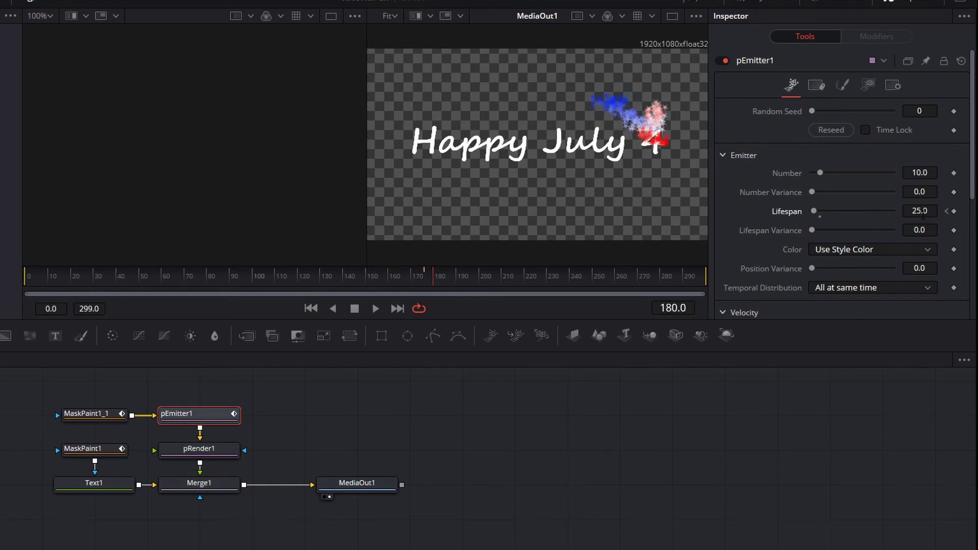
drag(920, 211, 912, 211)
key(space)
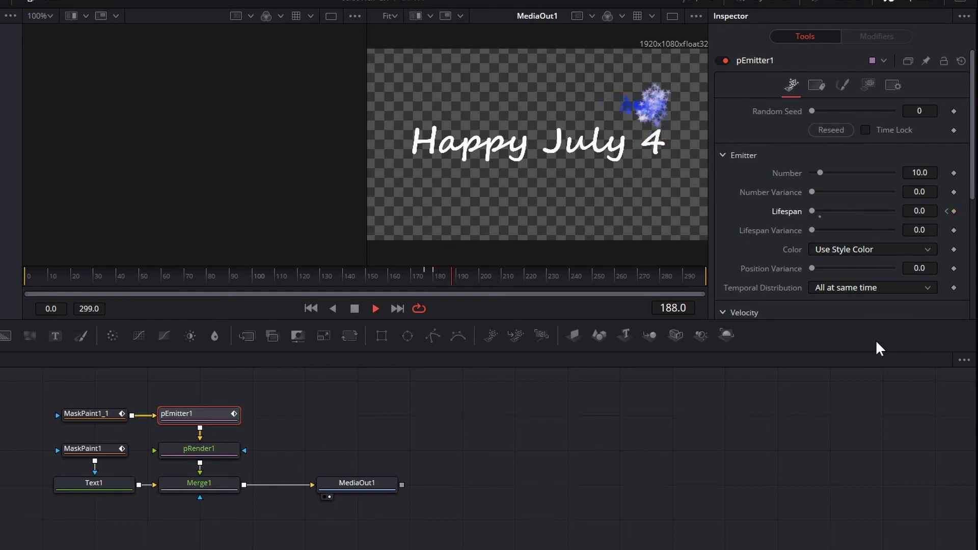
key(space)
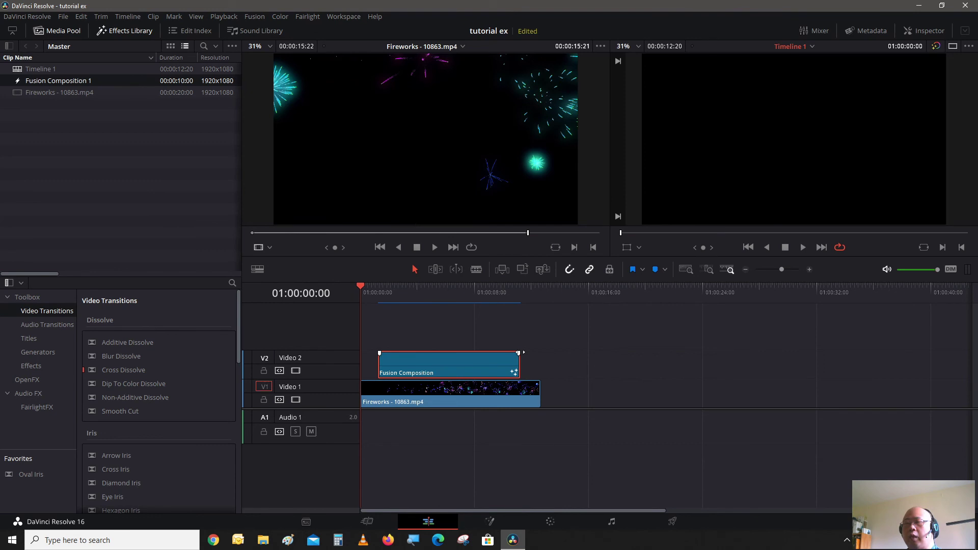
- Add a short fade-out at the end of the Fusion Composition clip on Video 2
drag(520, 353, 503, 356)
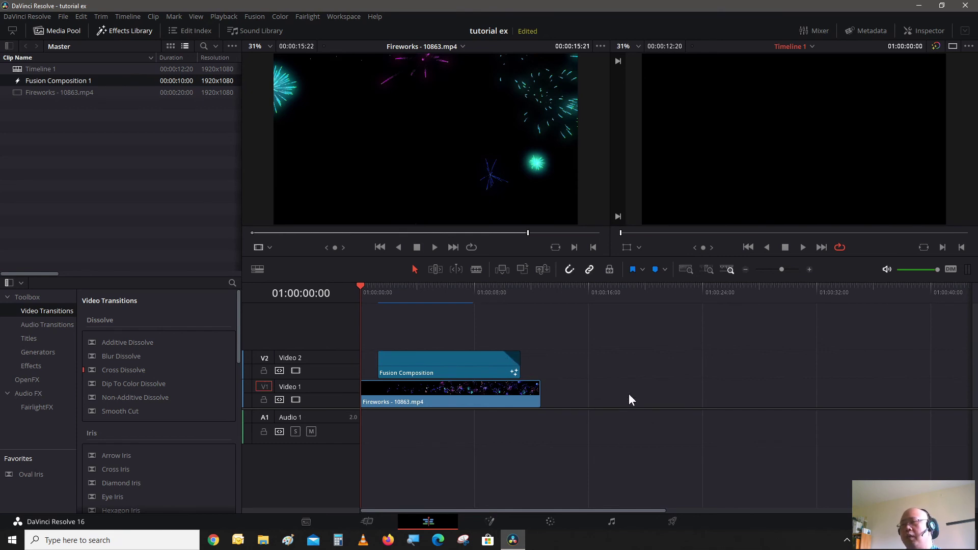